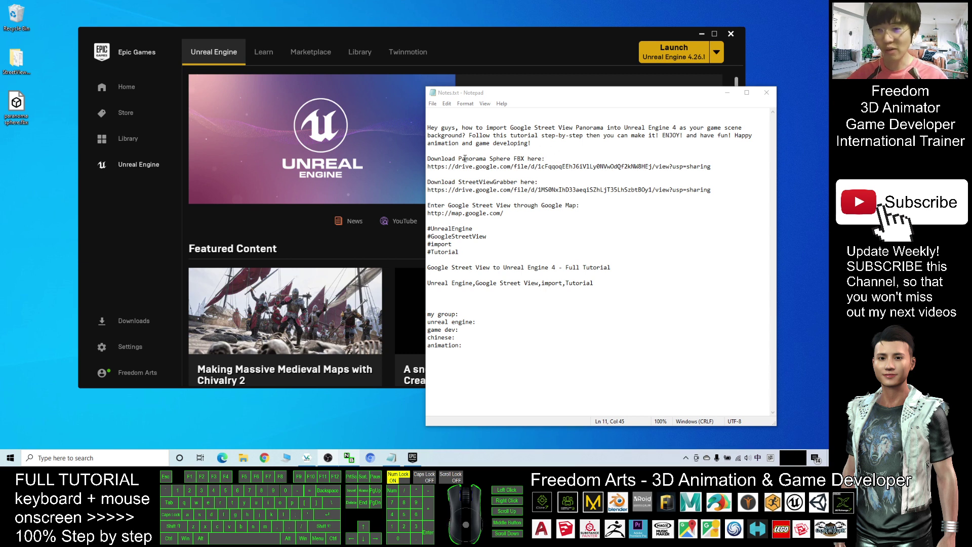
- Highlight the Panorama Sphere FBX and StreetViewGrabber download links in Notes.txt
left_click_drag(461, 159, 524, 158)
left_click(539, 159)
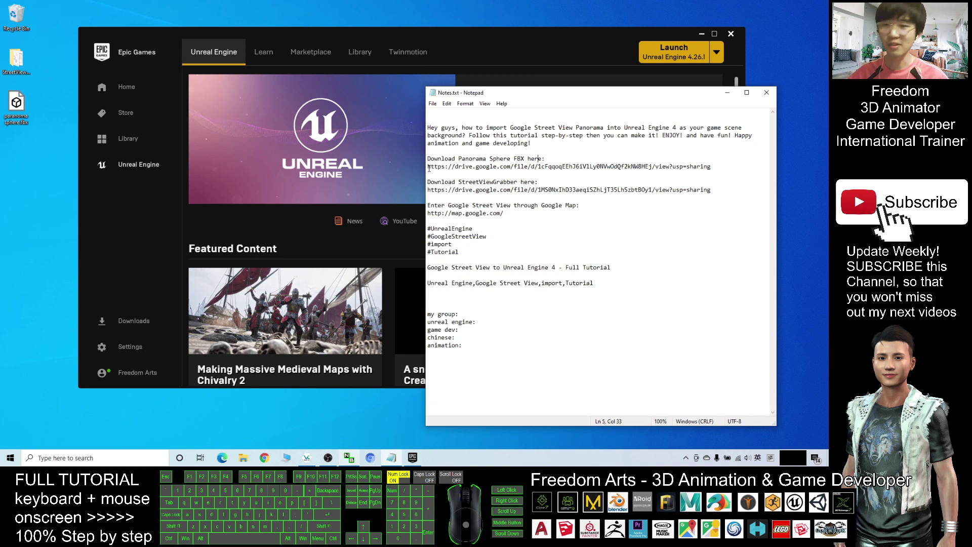
left_click_drag(426, 167, 557, 167)
left_click(427, 167)
left_click_drag(427, 167, 712, 166)
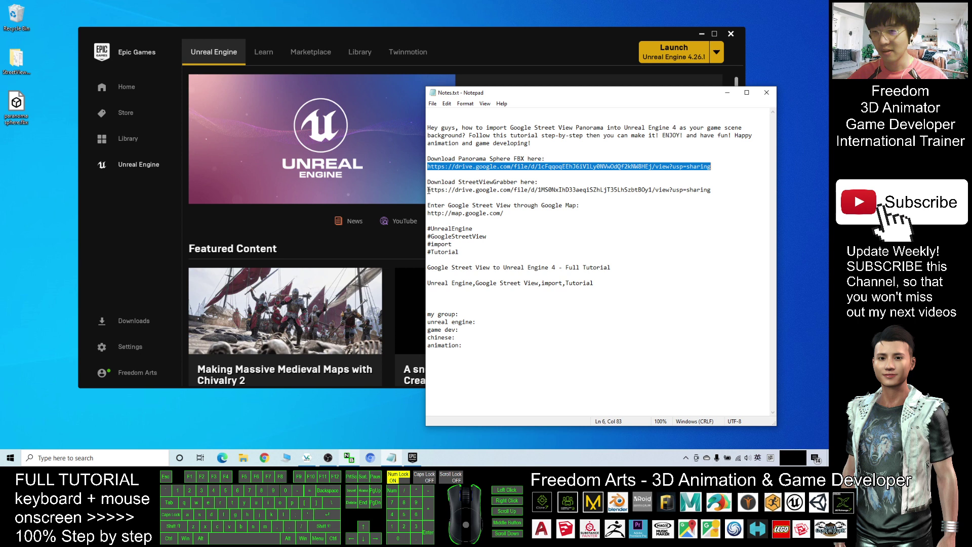
left_click_drag(429, 190, 712, 190)
- Point out the downloaded panorama sphere file and select the StreetViewGrabber folder on the desktop
left_click(16, 84)
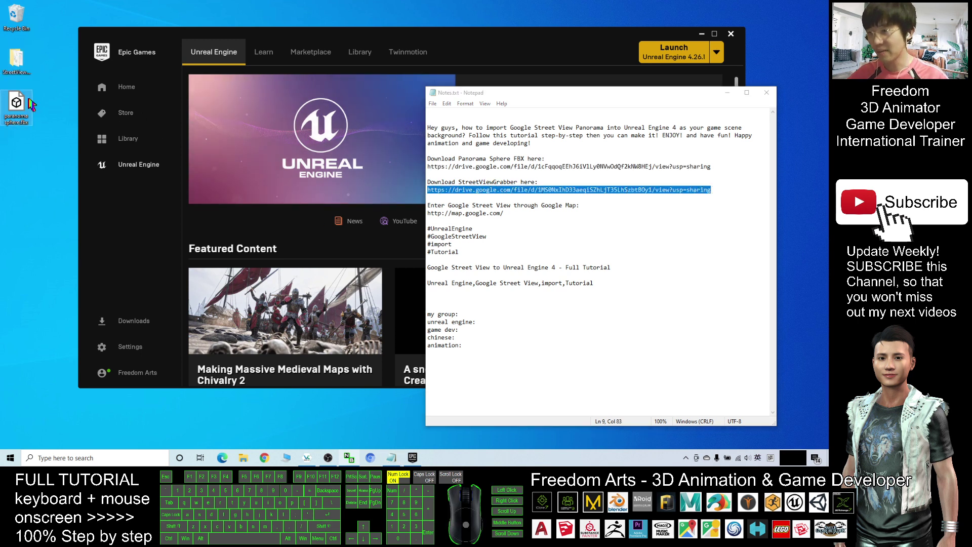
left_click(32, 105)
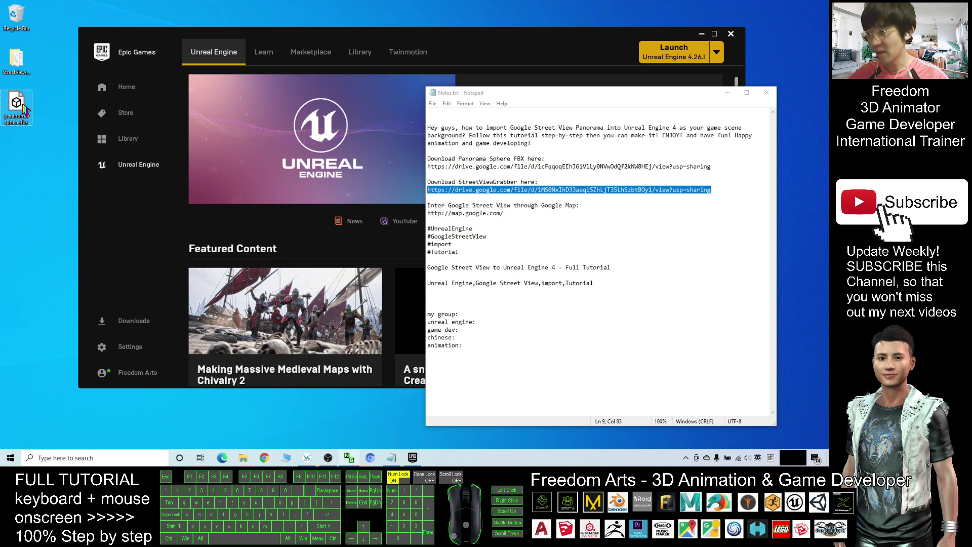
left_click(29, 62)
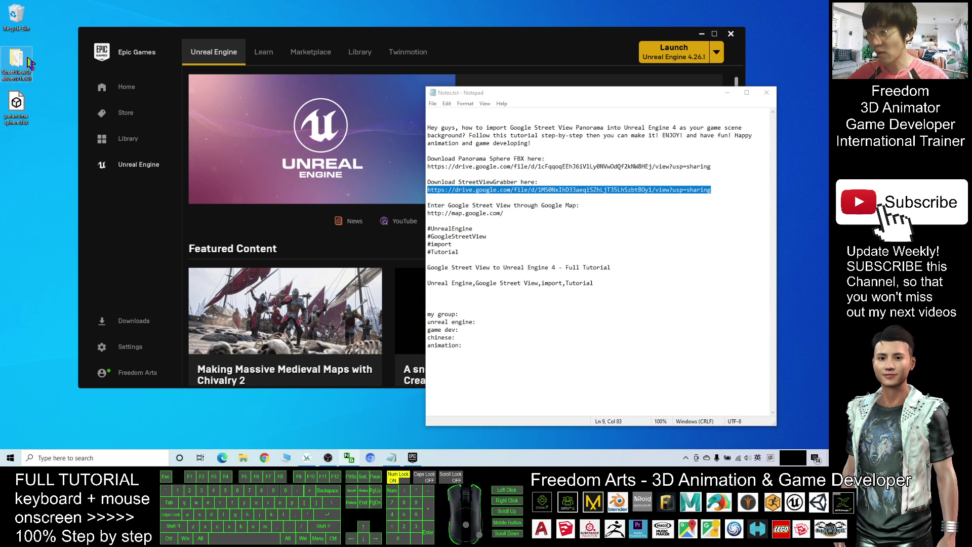
- Open the StreetViewGrabber folder to check svgrab.exe, pano.mesh and the DLLs, then close it
double_click(18, 60)
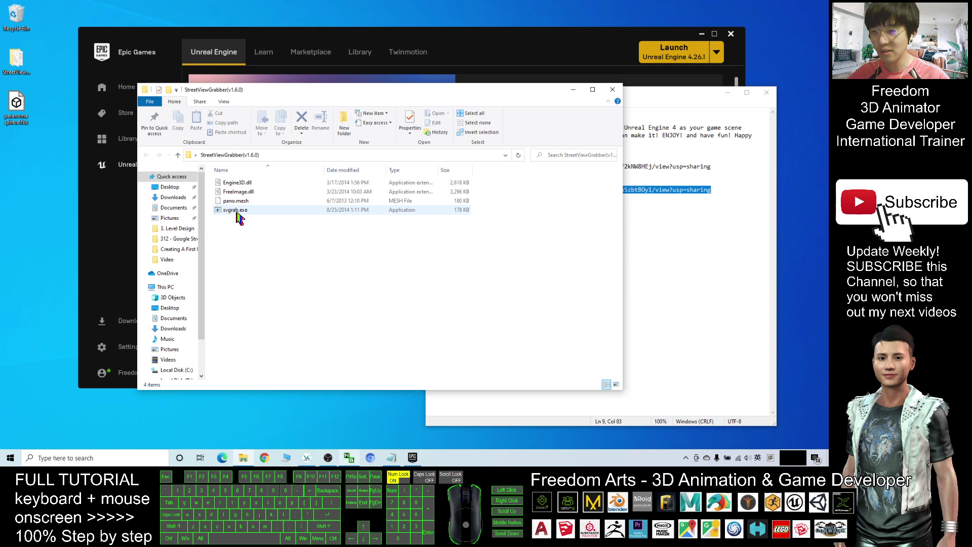
left_click(612, 89)
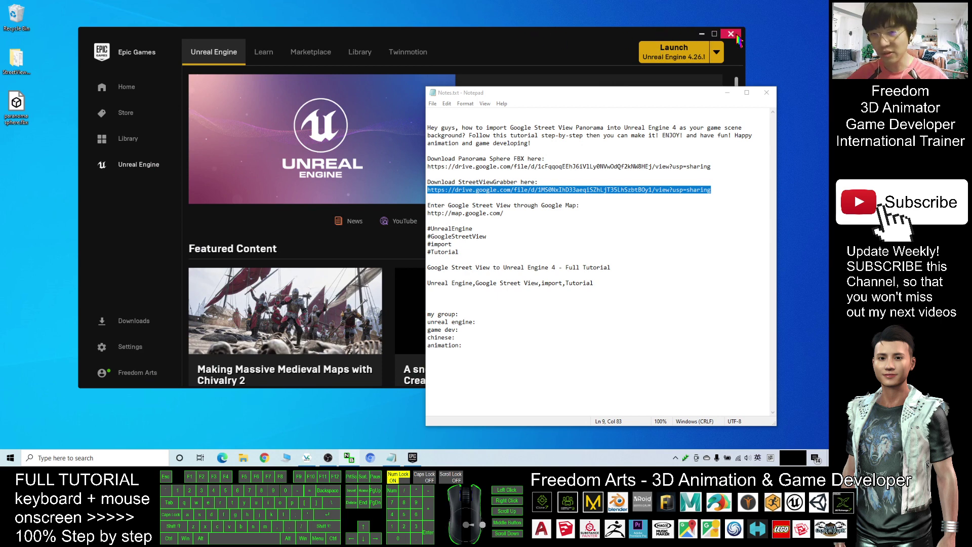
left_click(702, 34)
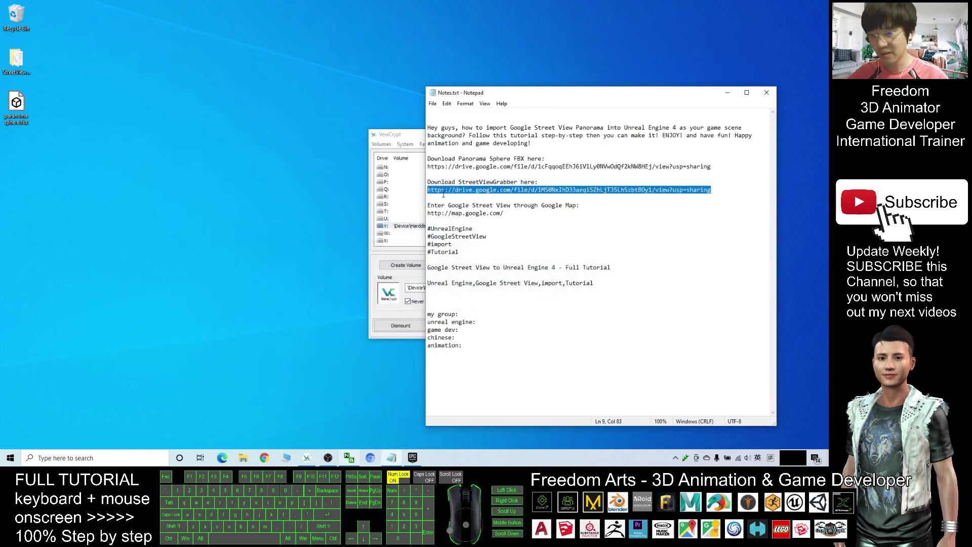
left_click(412, 142)
key("super+Down")
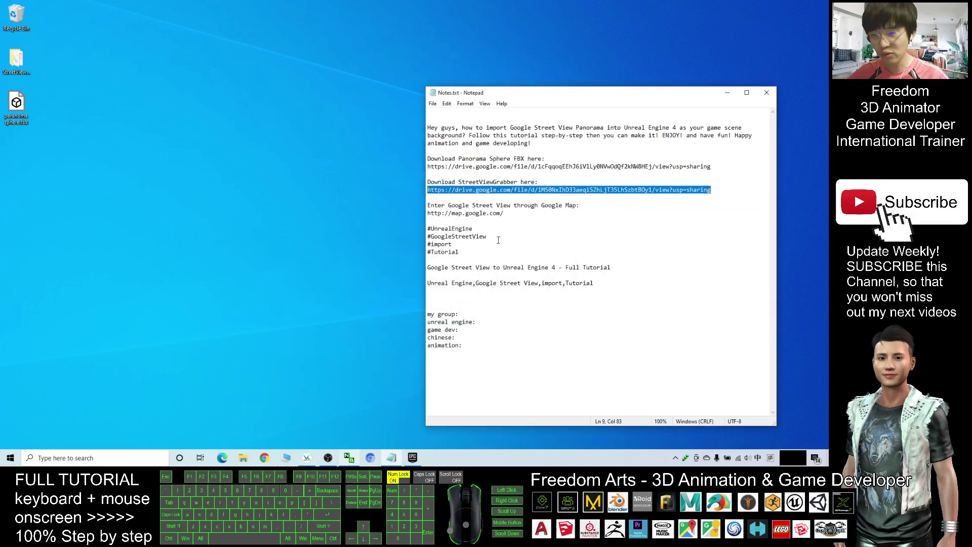
left_click_drag(427, 215, 506, 214)
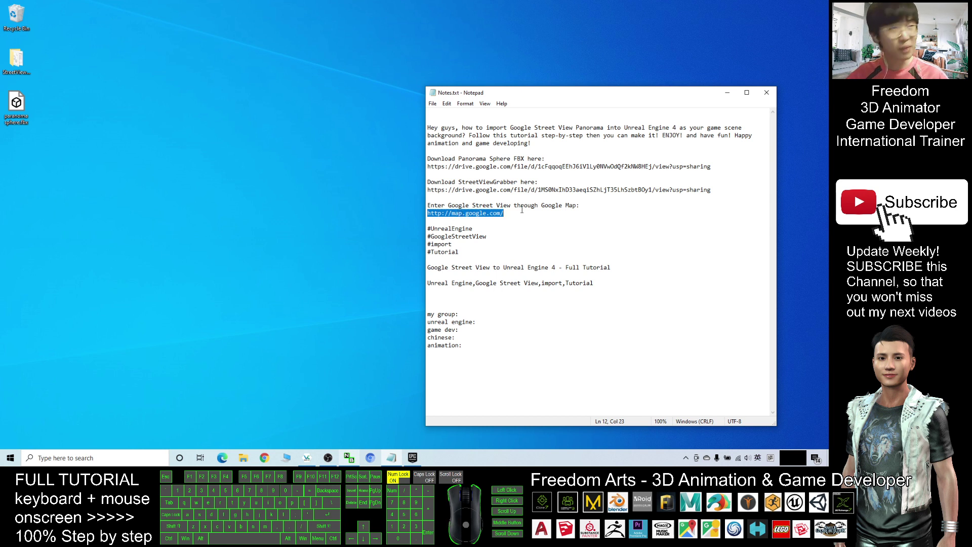
key("ctrl+c")
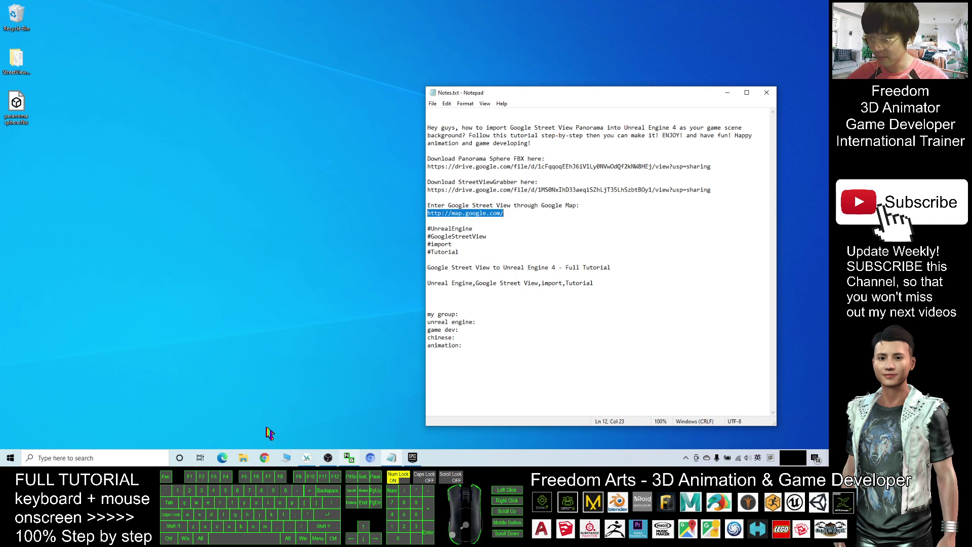
- Load Google Maps in Chrome from the copied address
left_click(264, 458)
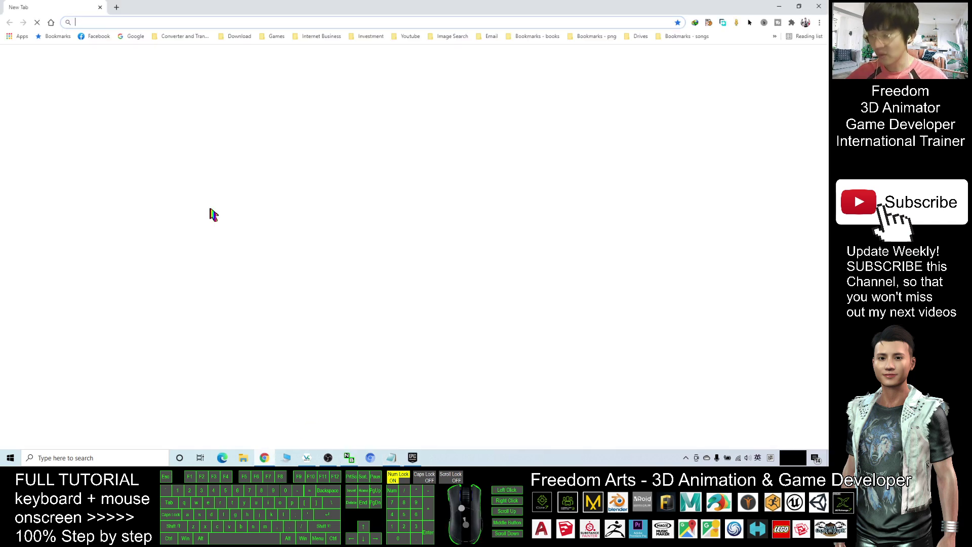
key("ctrl+v")
key("Return")
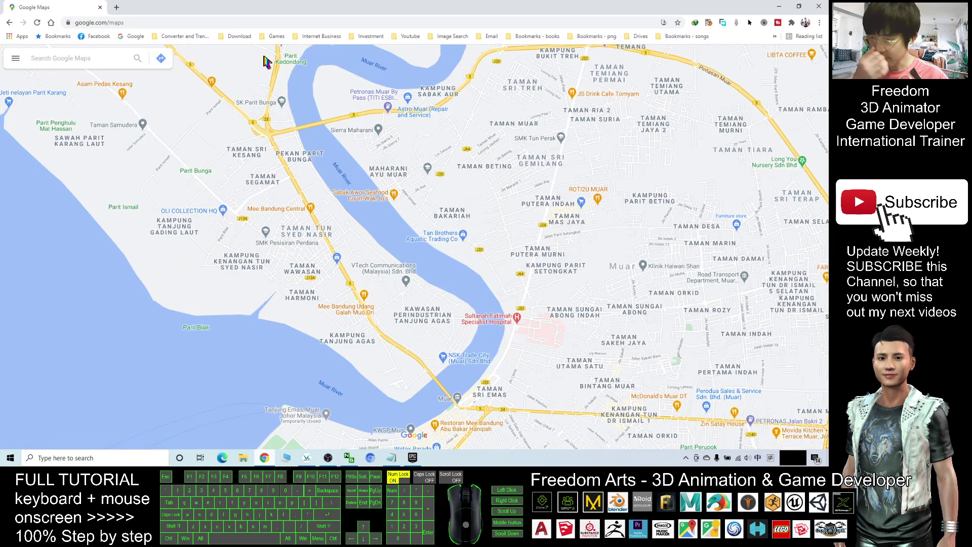
scroll(327, 173, "down", 3)
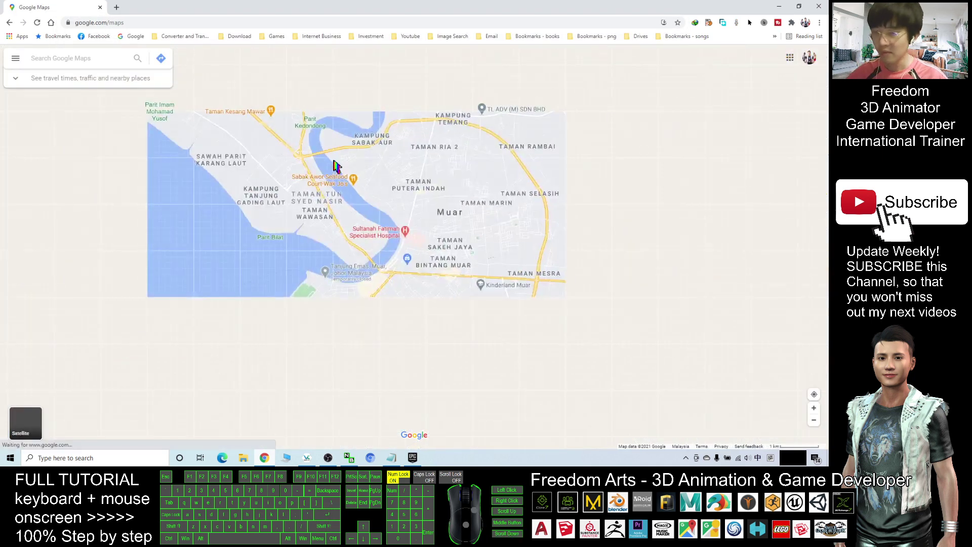
- Search 'new york', go to New York, NY and zoom in to drop a pin on Morton St
left_click(93, 63)
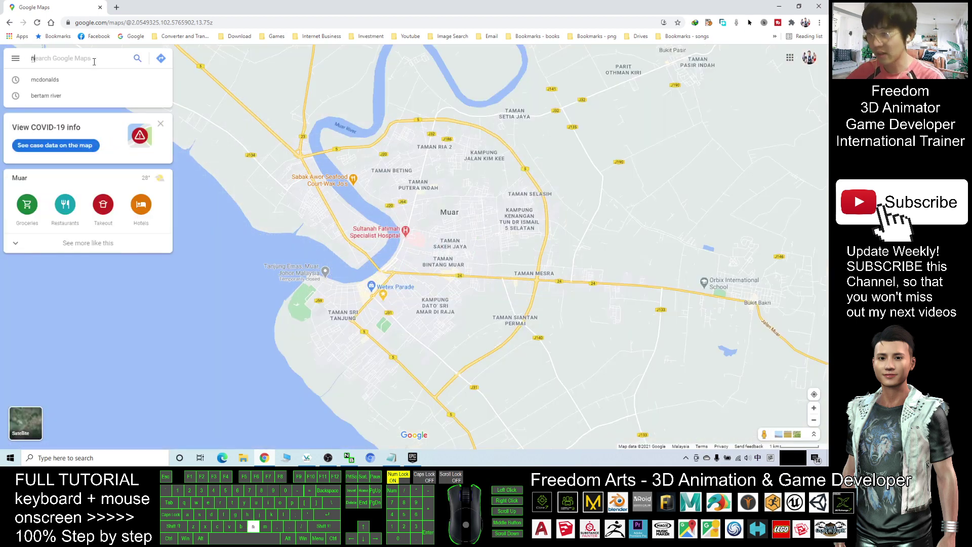
type("new york")
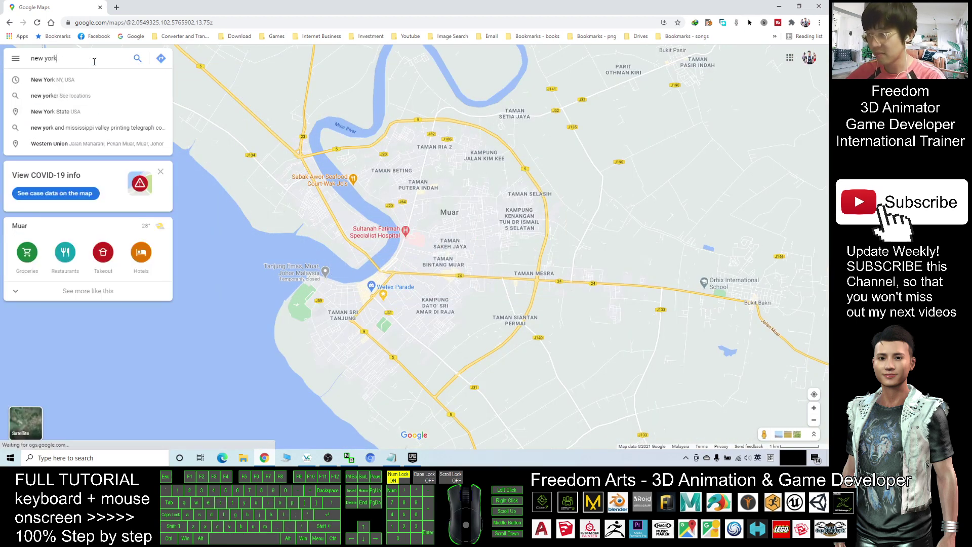
left_click(73, 81)
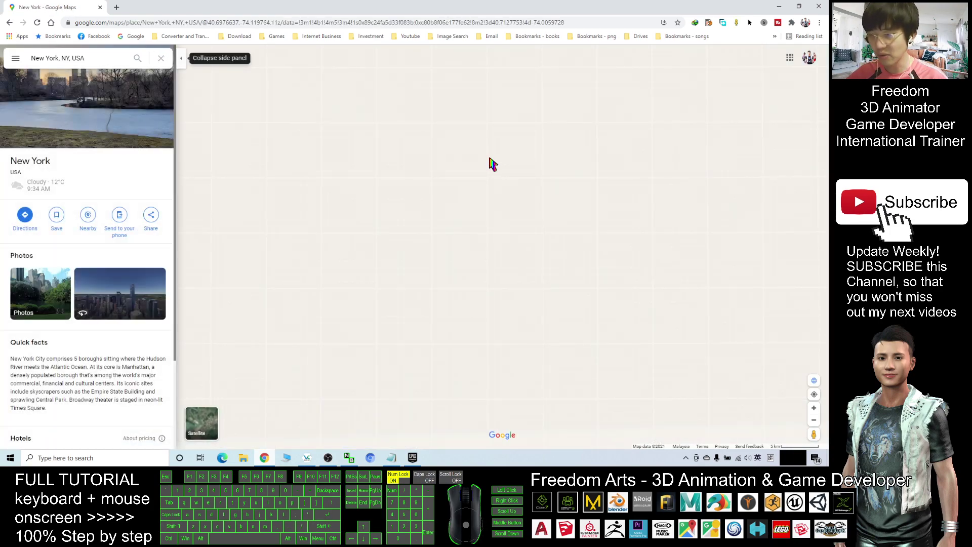
scroll(500, 178, "up", 2)
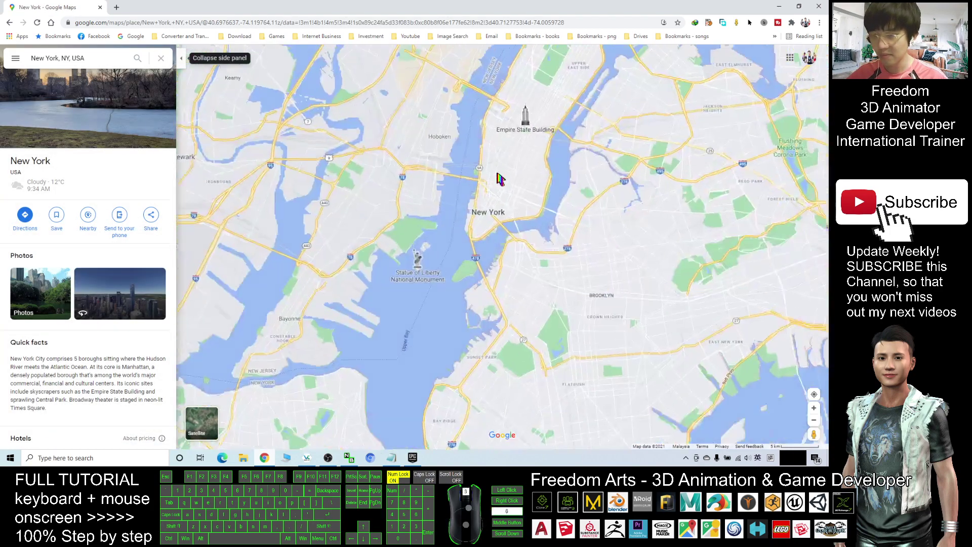
scroll(500, 178, "up", 3)
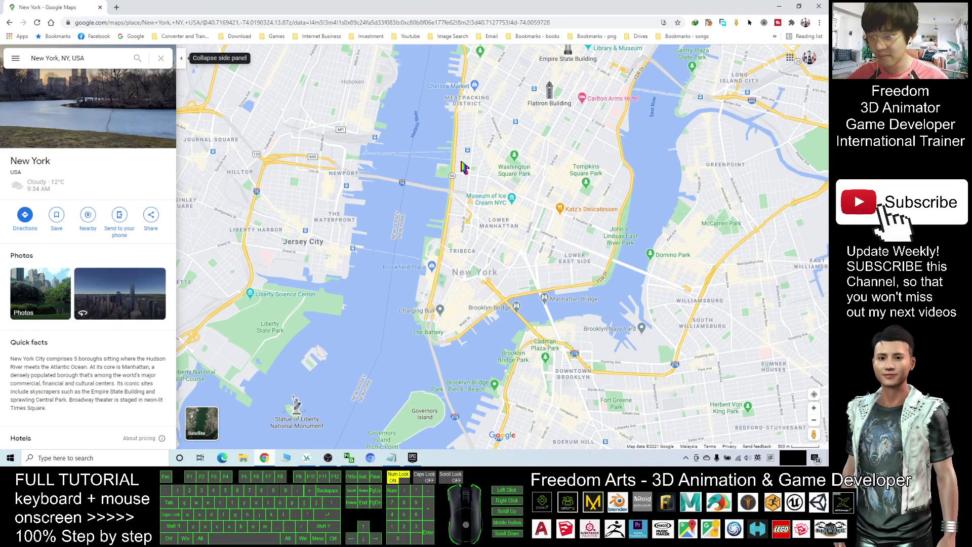
scroll(462, 167, "up", 5)
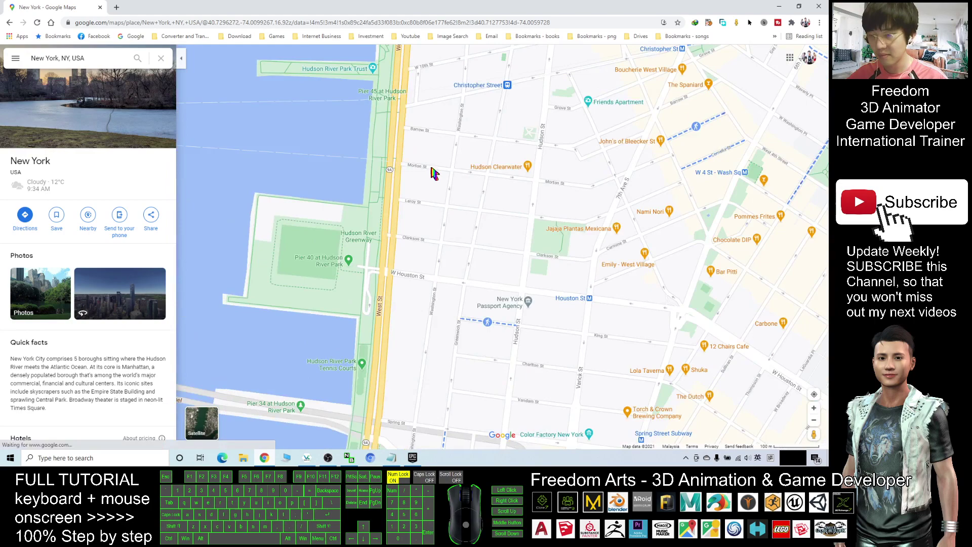
left_click(431, 167)
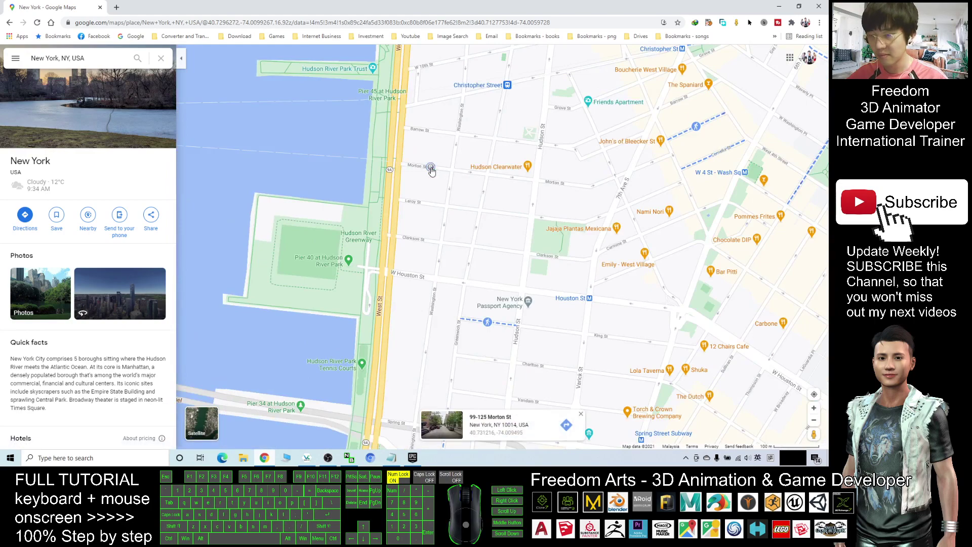
left_click(446, 426)
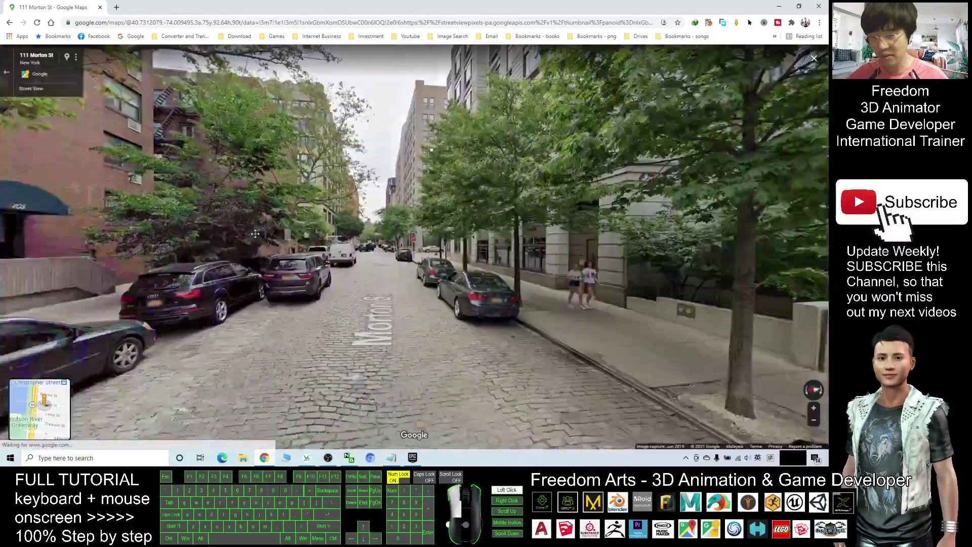
left_click_drag(256, 233, 365, 182)
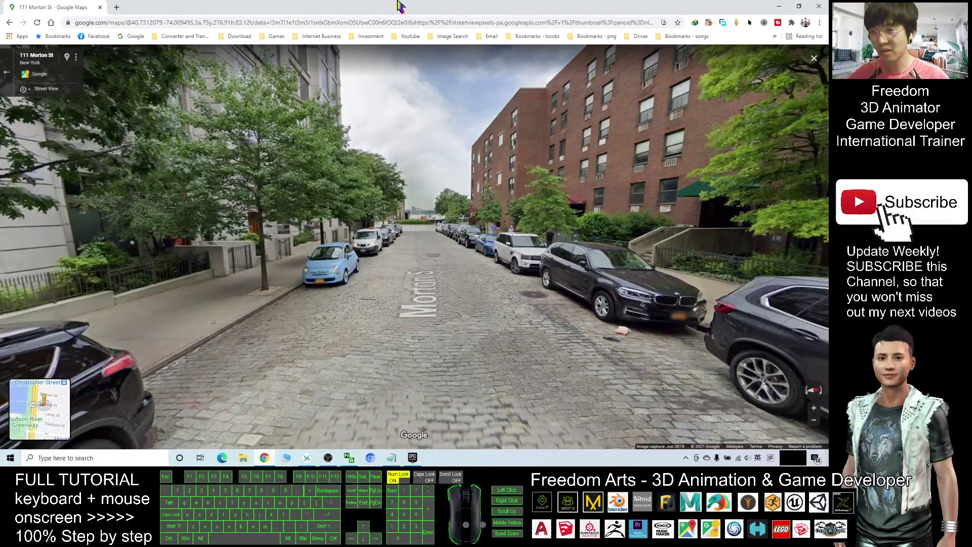
left_click_drag(400, 6, 379, 45)
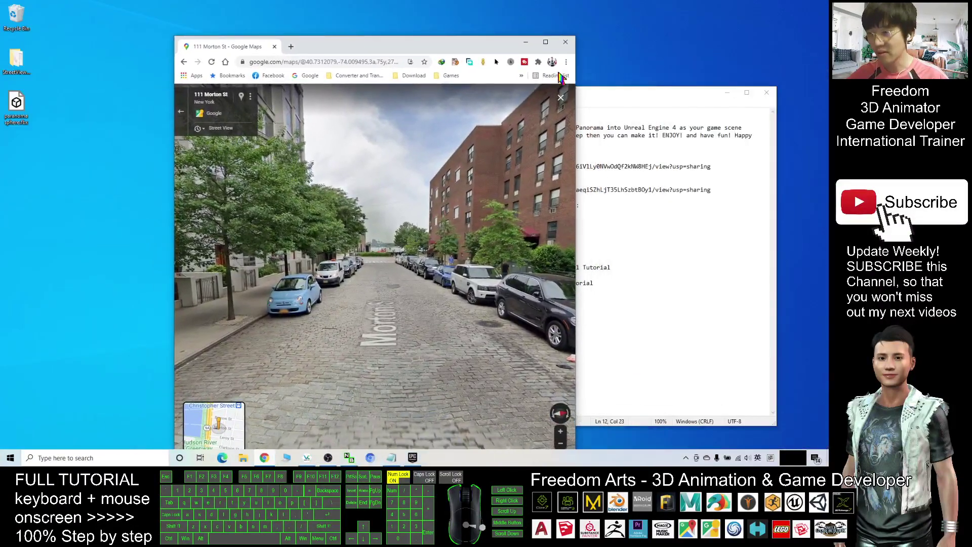
left_click(17, 65)
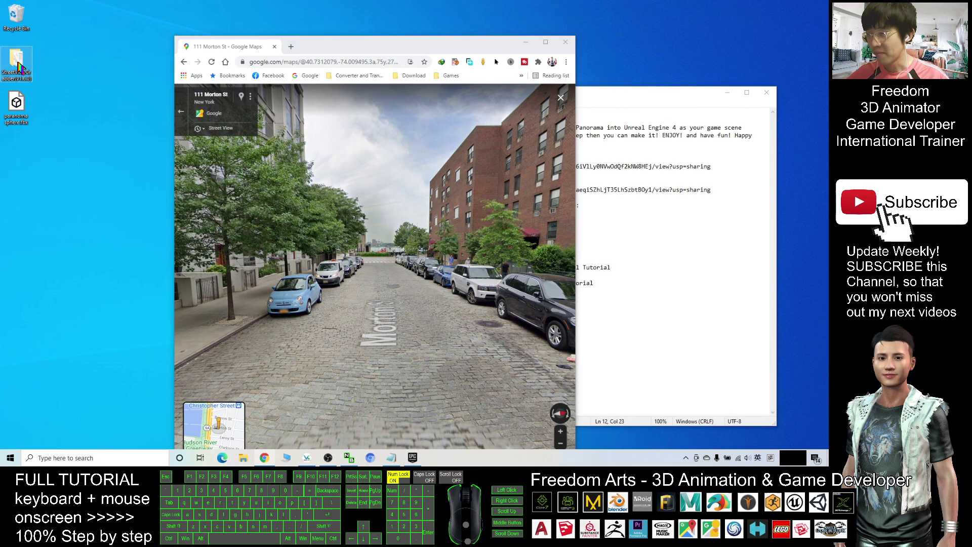
double_click(18, 60)
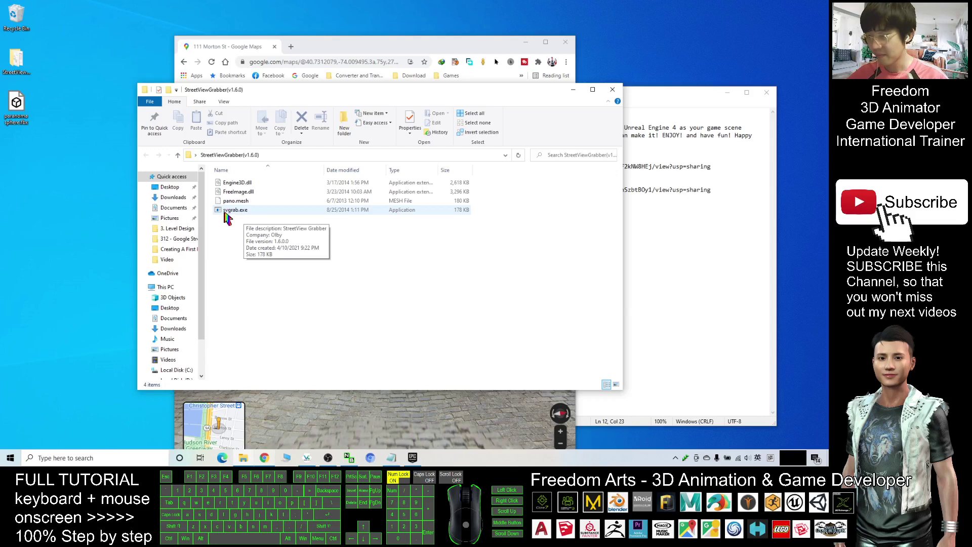
- Launch StreetView Grabber, then restore the accidentally replaced Street View address in the browser
double_click(231, 215)
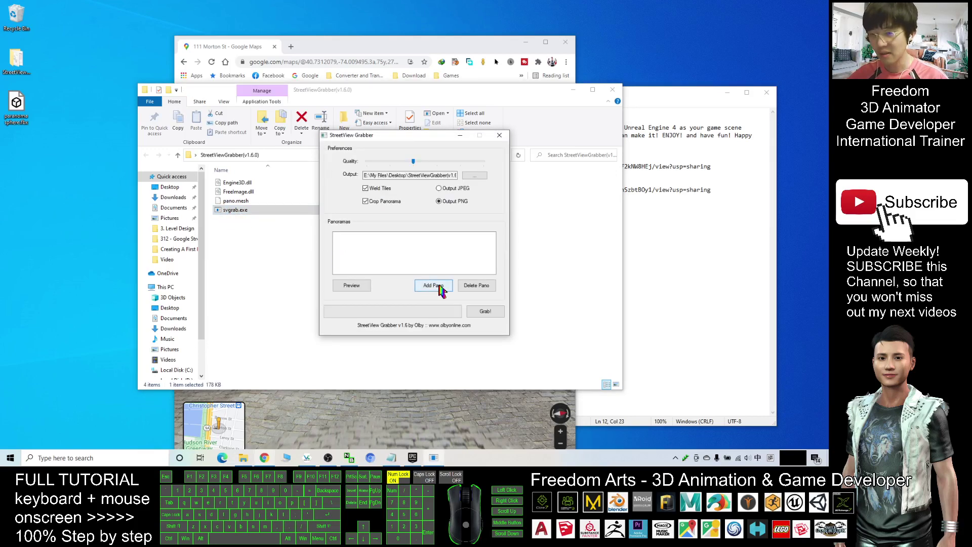
left_click(428, 54)
left_click(336, 62)
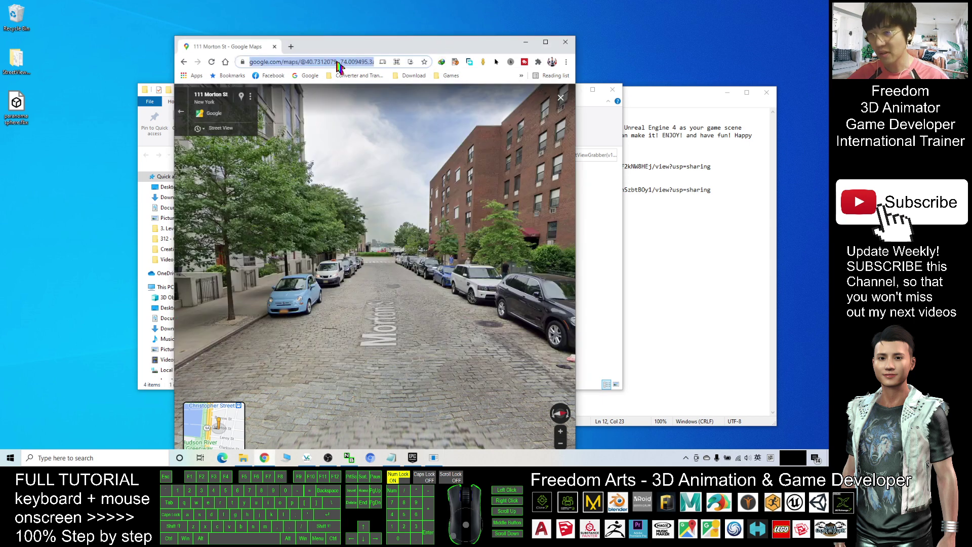
right_click(337, 61)
left_click(365, 132)
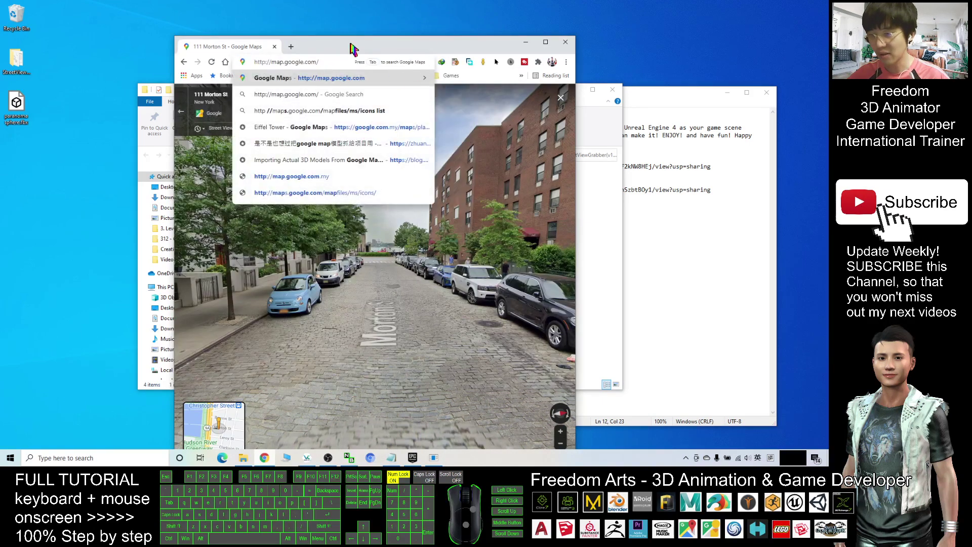
left_click(338, 61)
triple_click(339, 61)
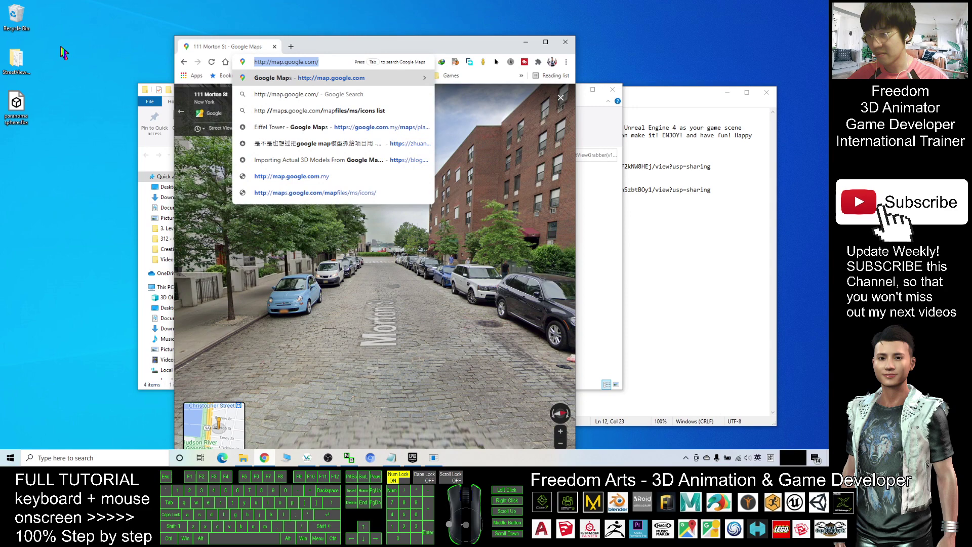
key("BackSpace")
left_click(457, 178)
left_click(347, 60)
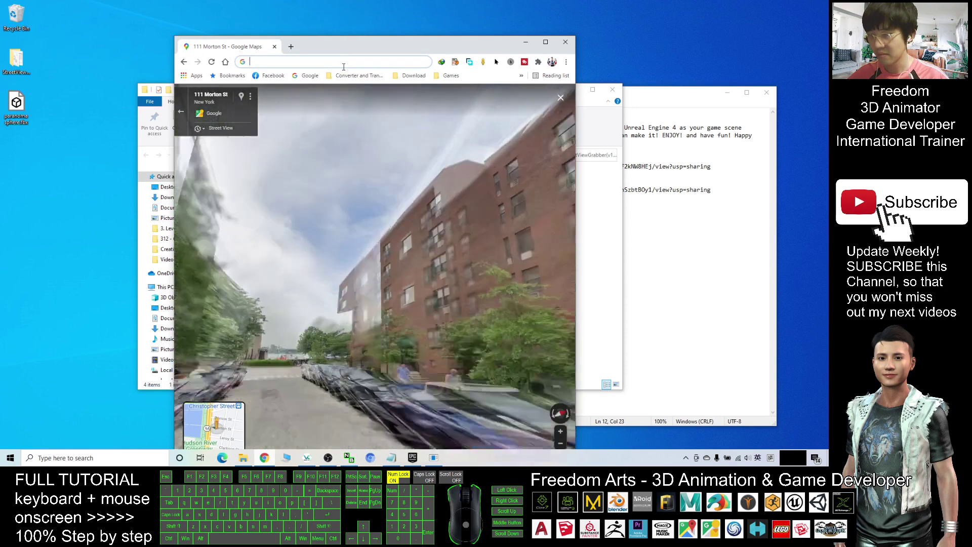
key("ctrl+z")
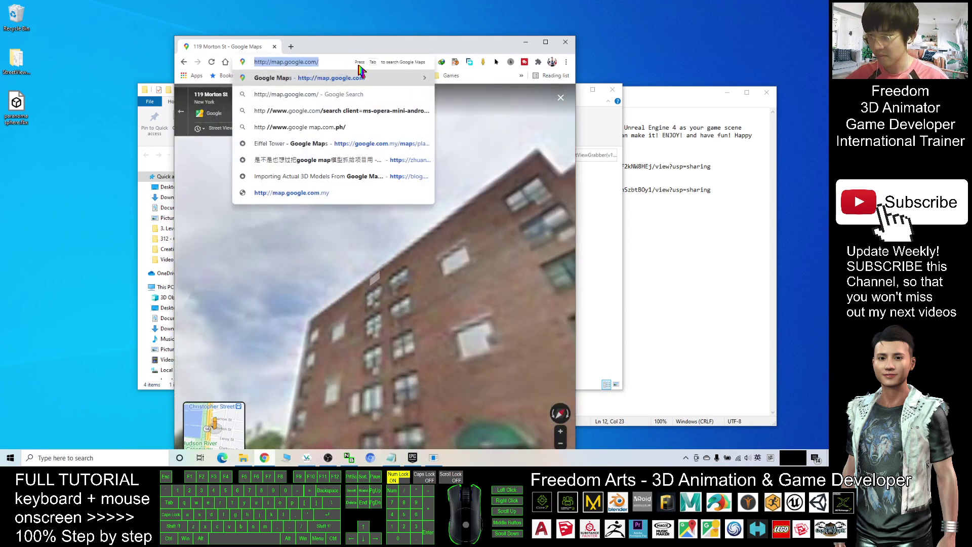
key("ctrl+z")
left_click(460, 156)
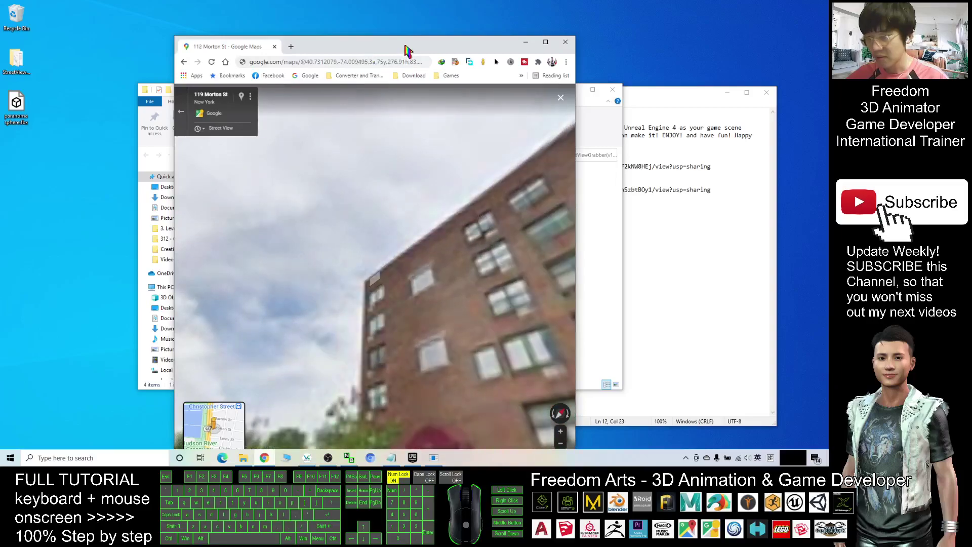
right_click(419, 206)
left_click(545, 42)
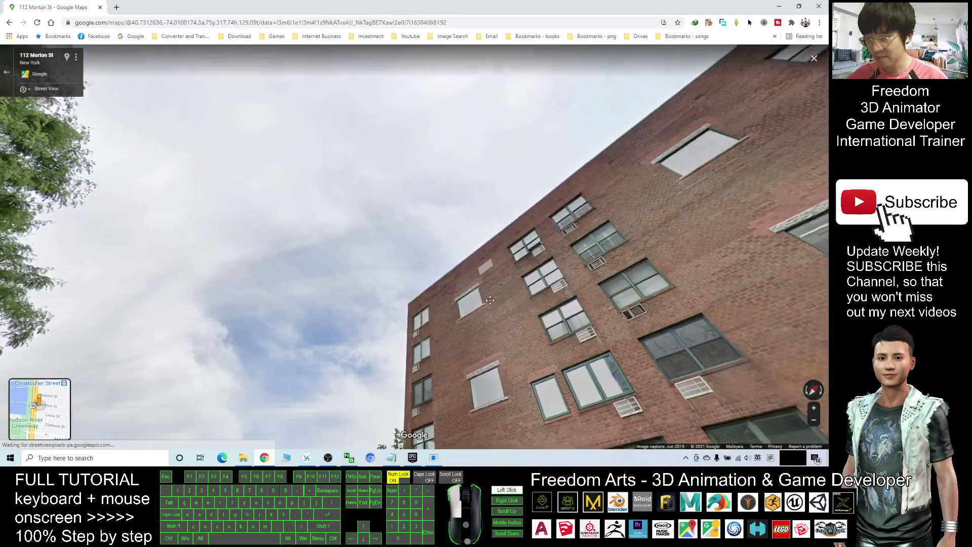
left_click_drag(446, 380, 709, 263)
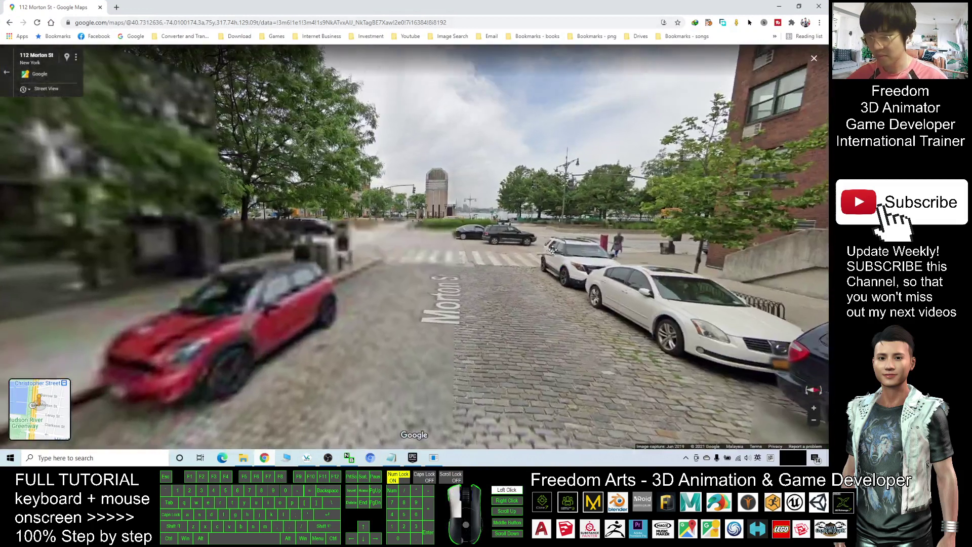
left_click(326, 23)
right_click(373, 23)
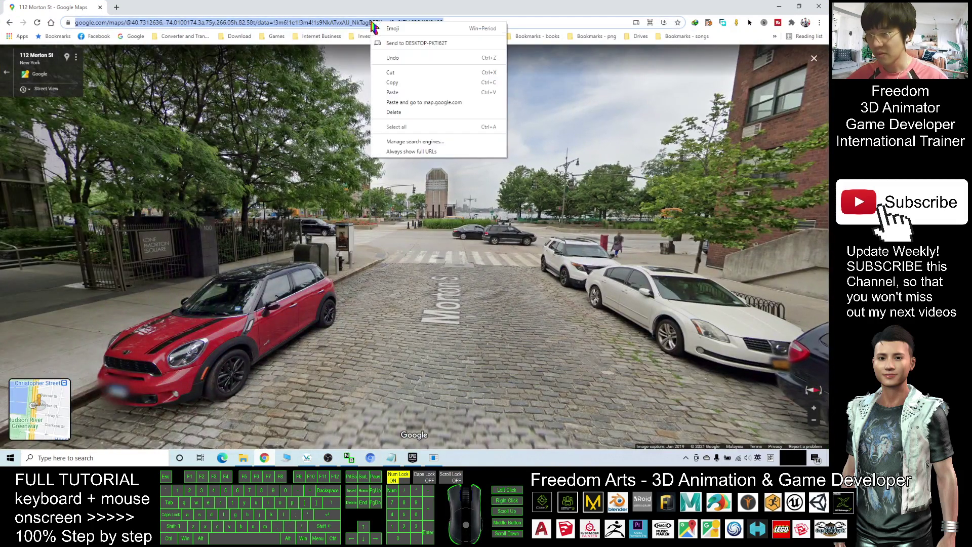
left_click(409, 83)
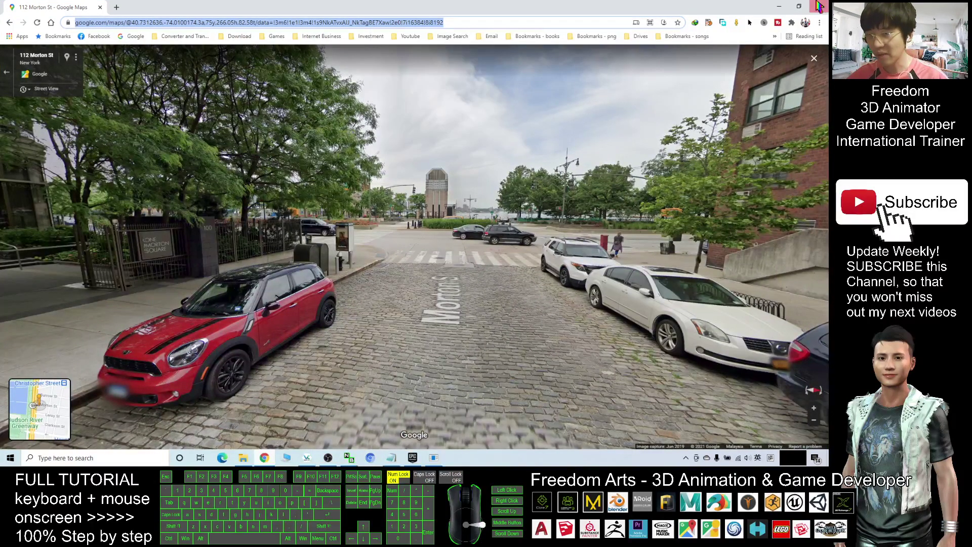
left_click(773, 6)
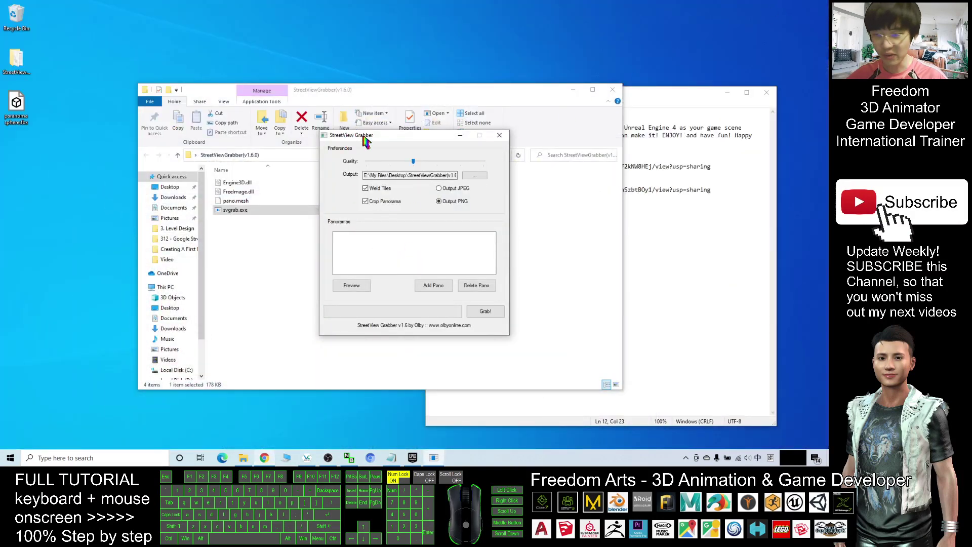
- Import the clipboard panorama, uncheck Crop Panorama, raise Quality and grab it as PNG
left_click(438, 286)
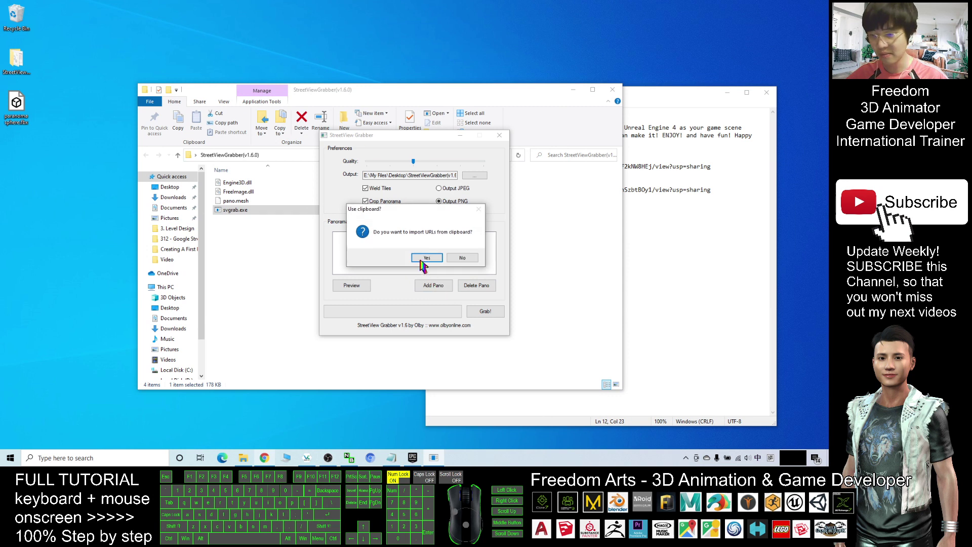
left_click(424, 258)
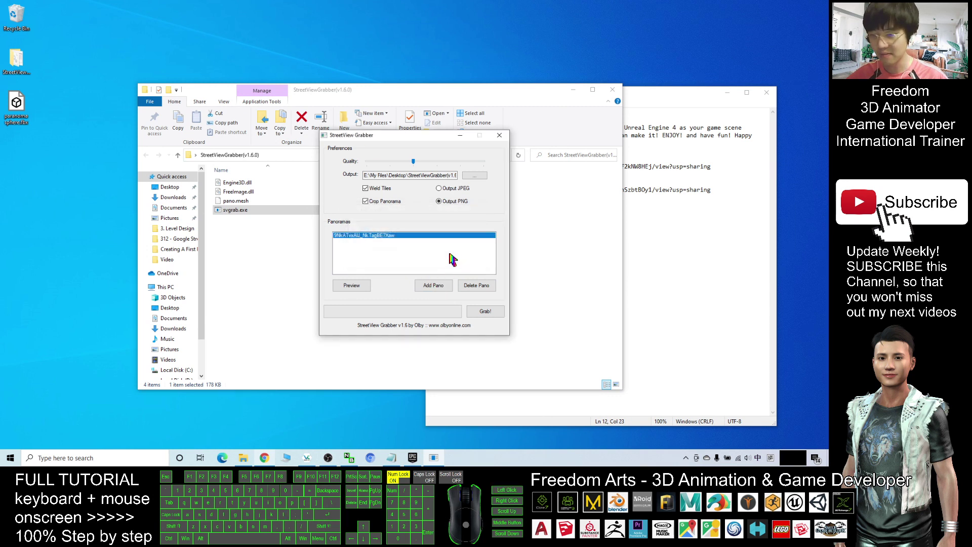
left_click(366, 202)
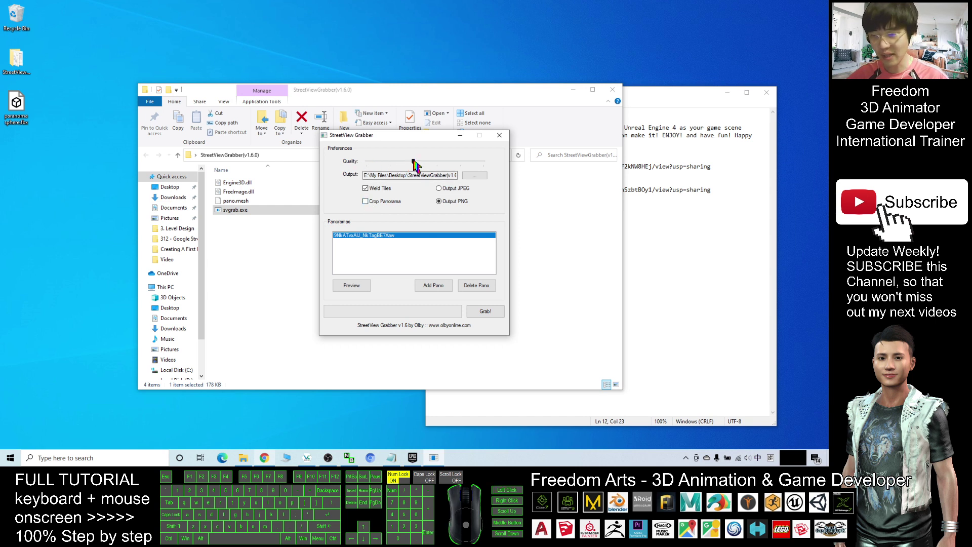
mouse_move(414, 164)
left_mouse_down()
mouse_move(436, 166)
mouse_move(414, 166)
left_mouse_up()
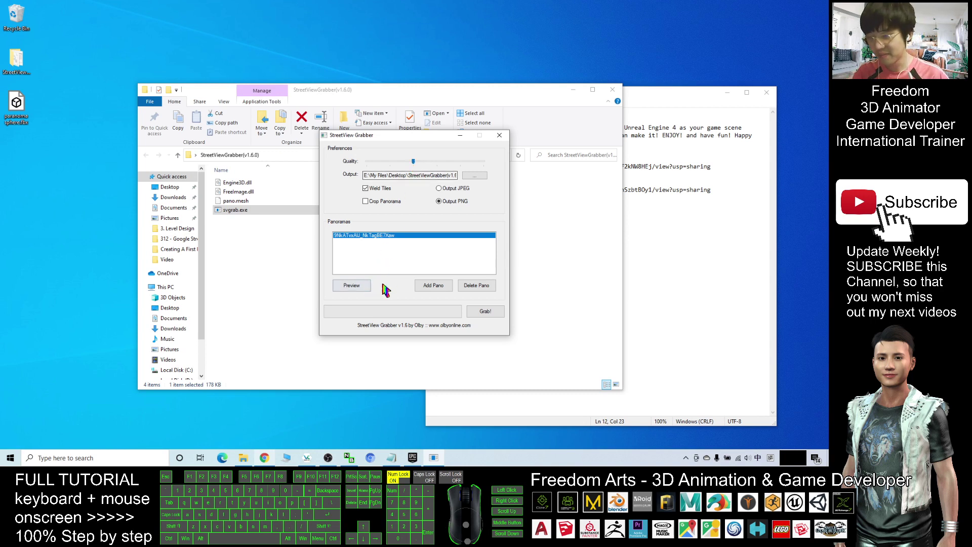
left_click(485, 313)
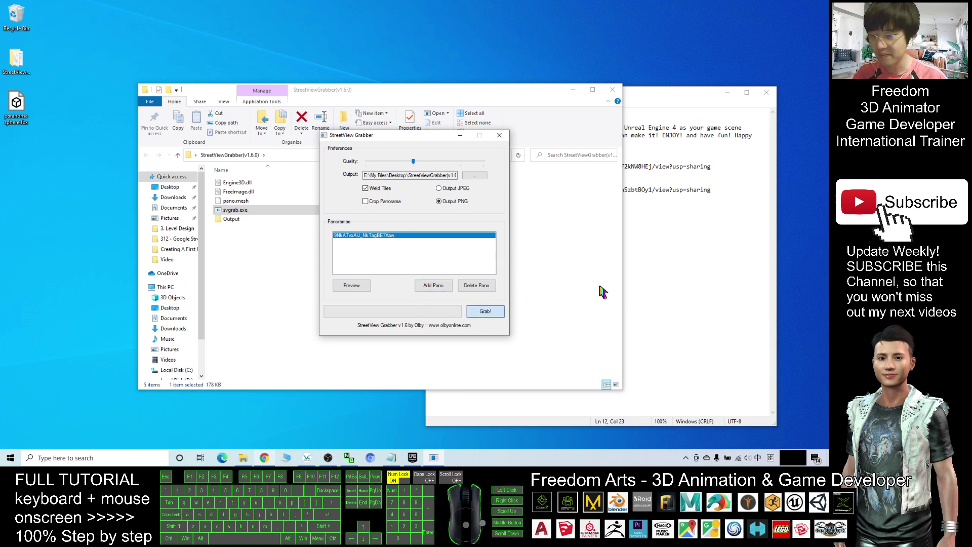
left_click(444, 142)
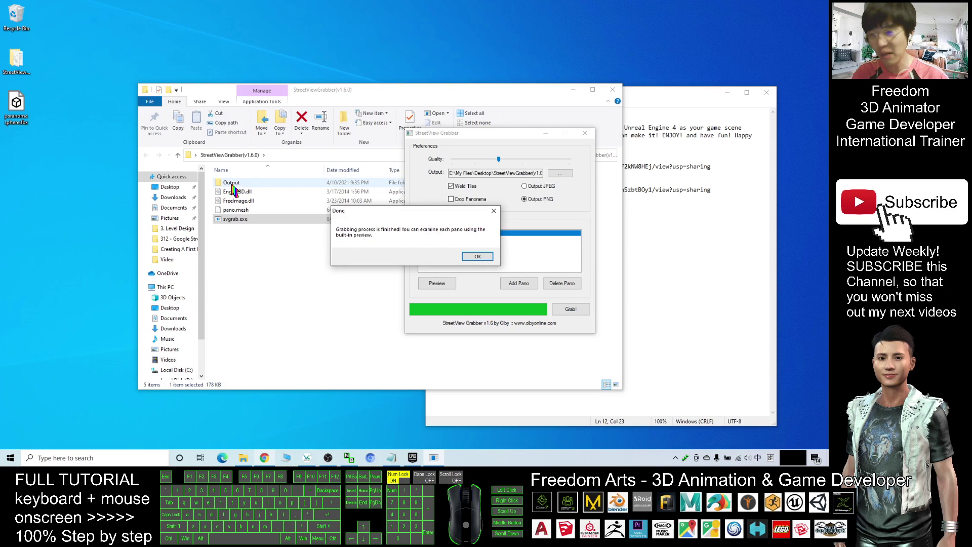
- Preview the 2.71 MB welded panorama PNG from the Output folder in Photos, then close it
left_click(477, 256)
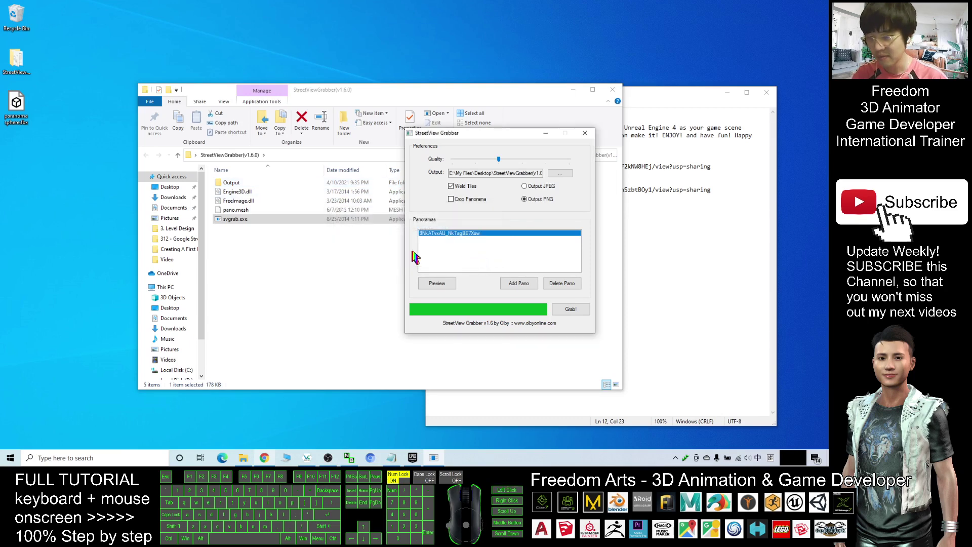
double_click(240, 185)
double_click(237, 195)
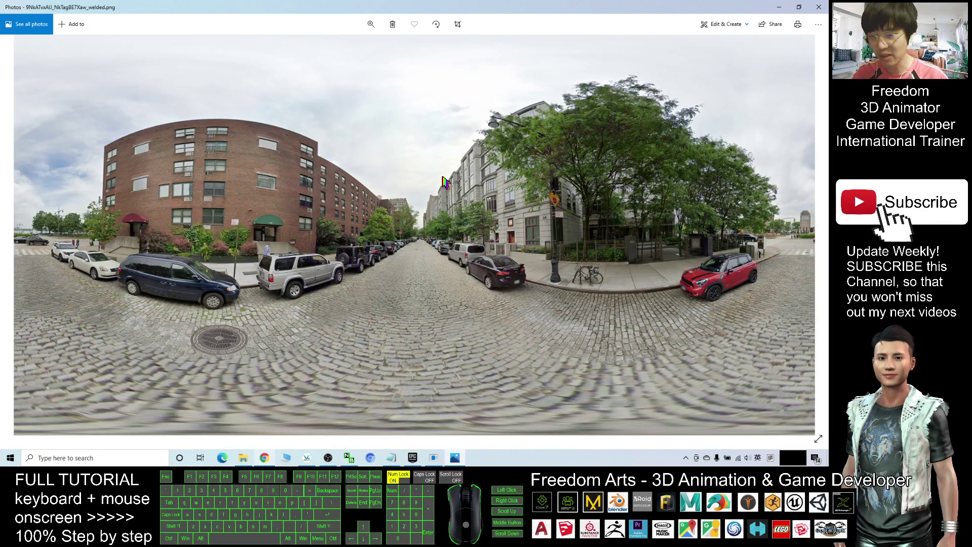
left_click(819, 7)
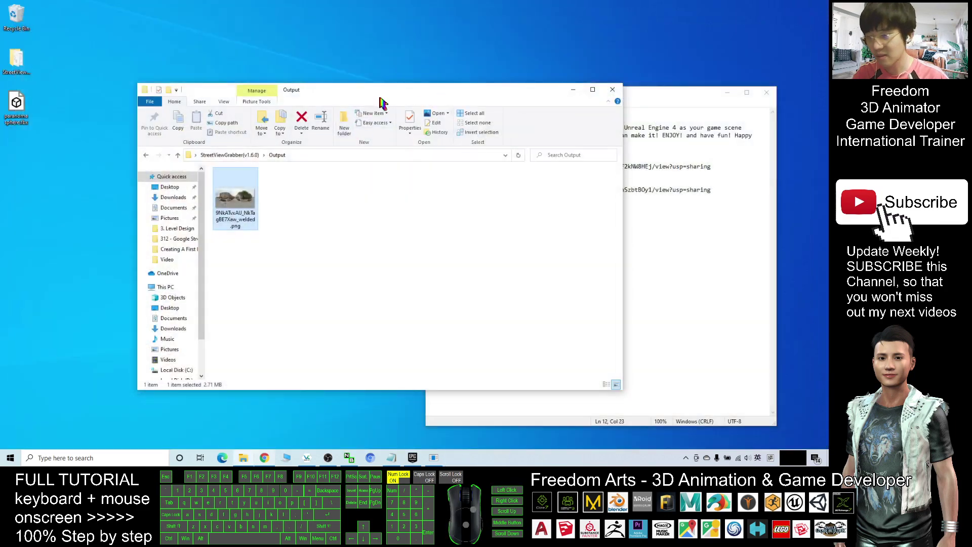
- Bring up the Epic Games Launcher and launch Unreal Engine 4.26.1
left_click(413, 458)
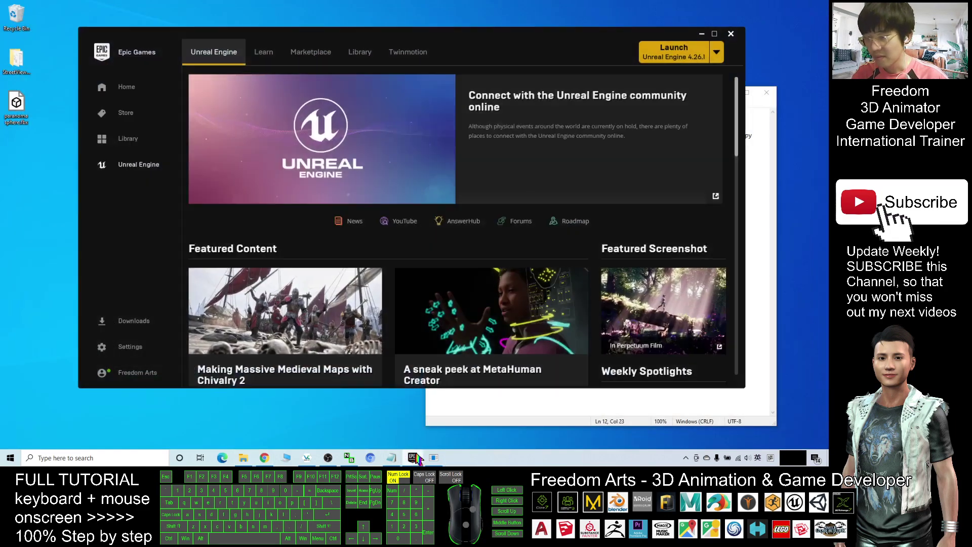
left_click_drag(530, 27, 538, 57)
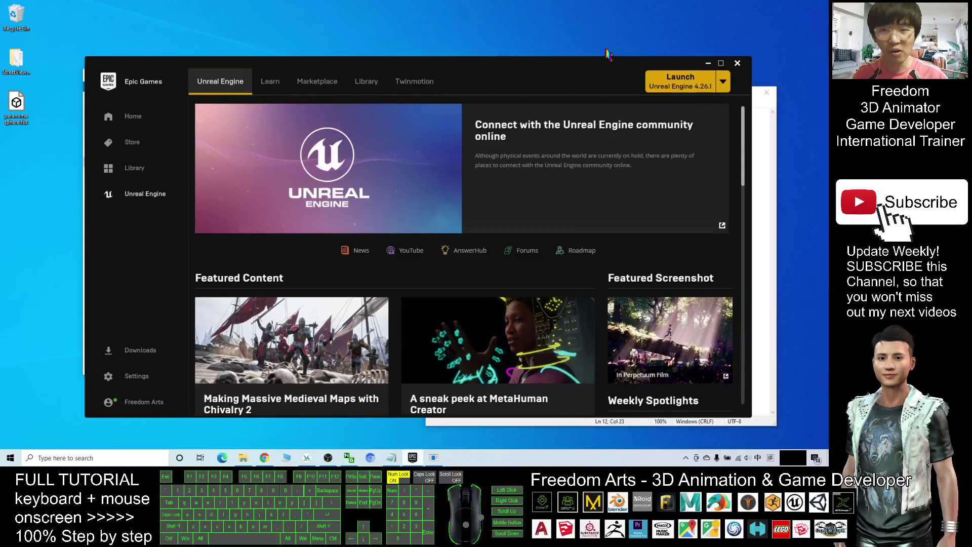
left_click(680, 85)
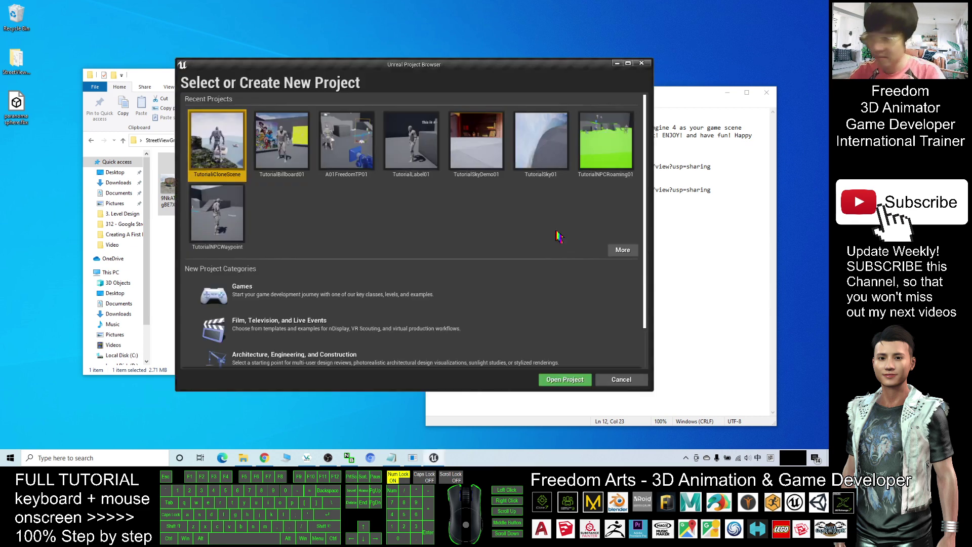
- Choose the Games category and the Third Person template for the new project
left_click(254, 296)
left_click(256, 298)
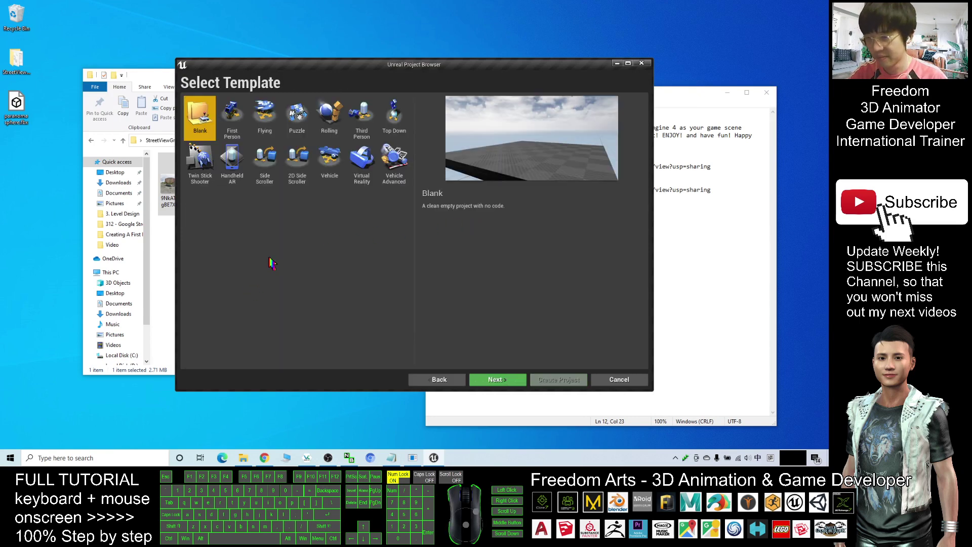
left_click(372, 121)
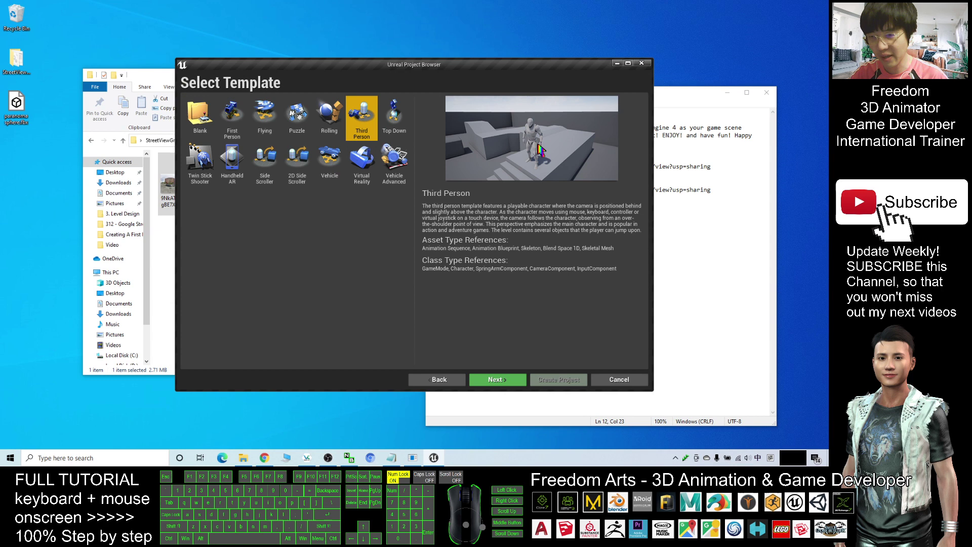
double_click(363, 121)
- Replace the default name MyProject3 with the project name GSVtoUTutorial
left_click(479, 351)
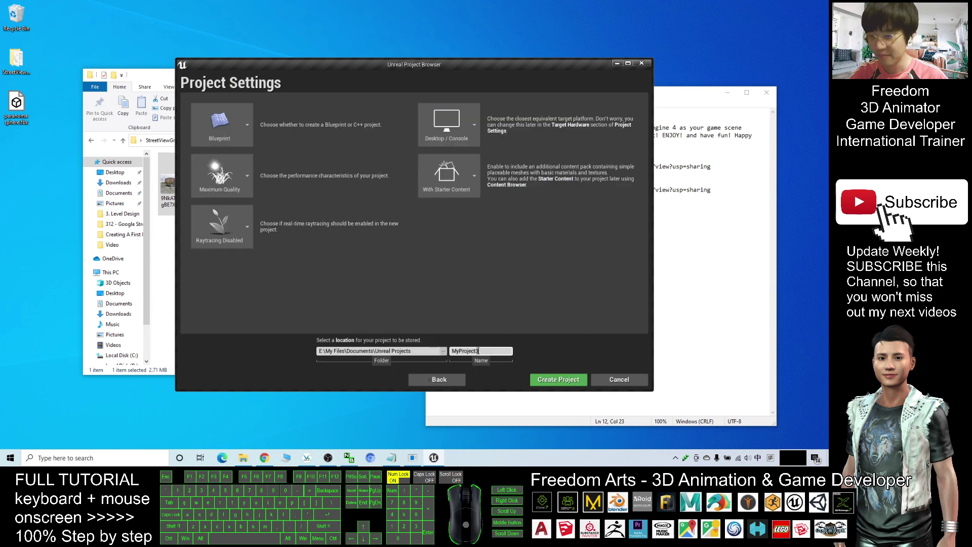
key("alt+shift")
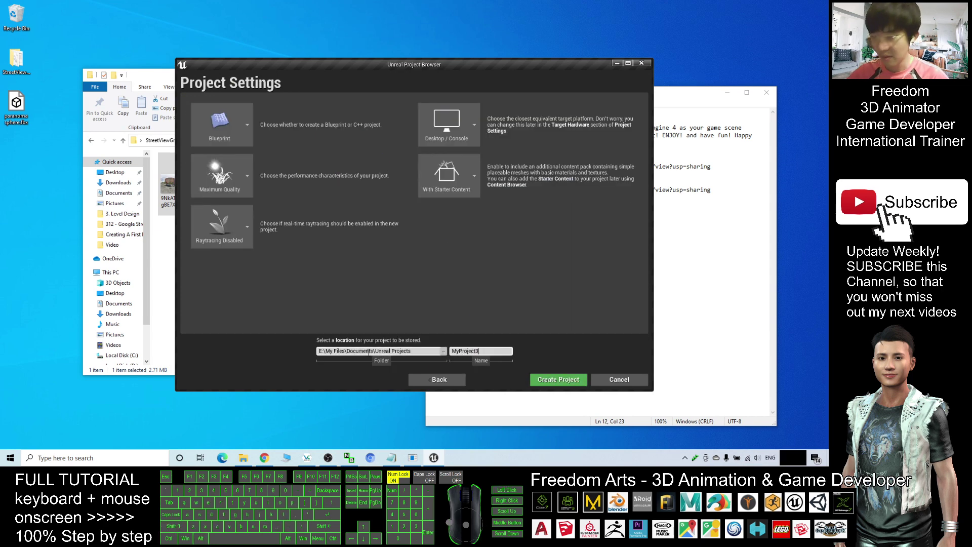
double_click(485, 351)
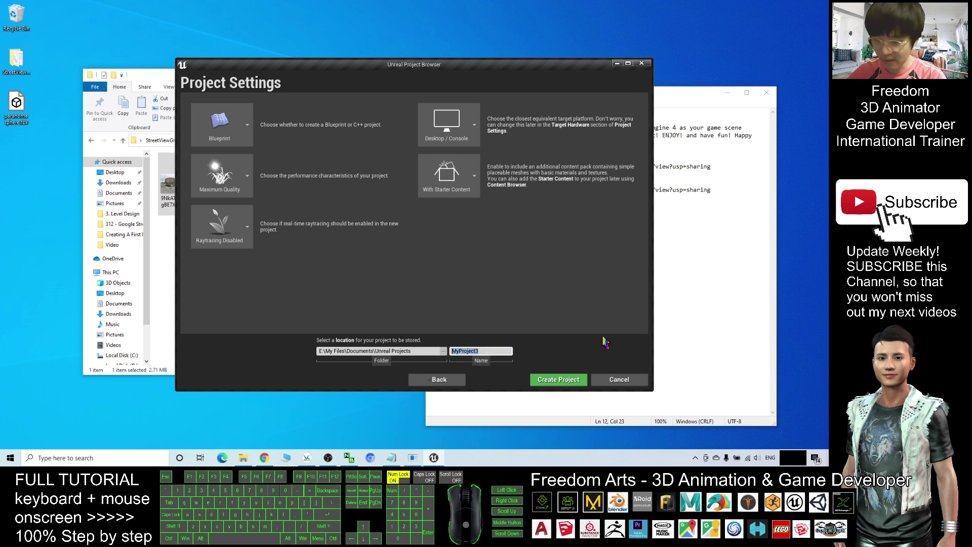
type("GSV")
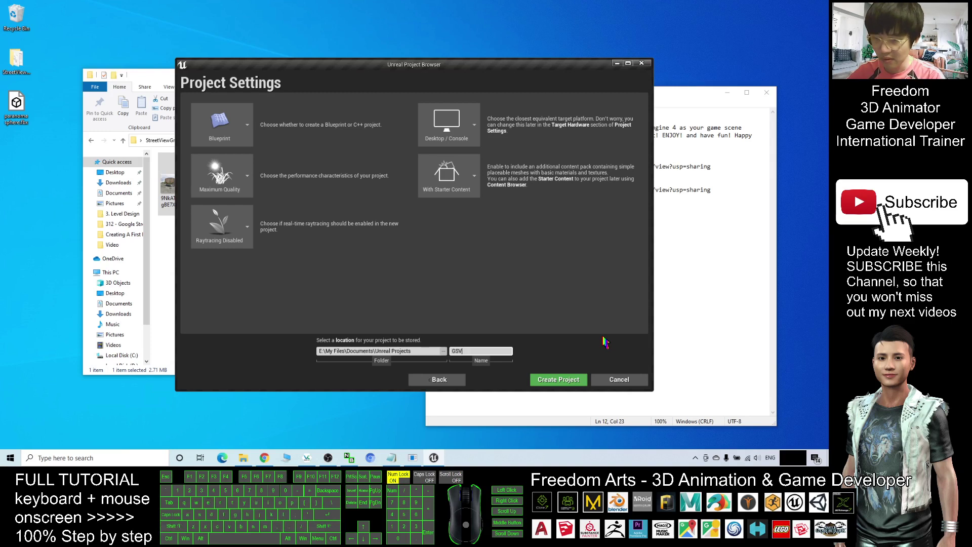
type("toUE4")
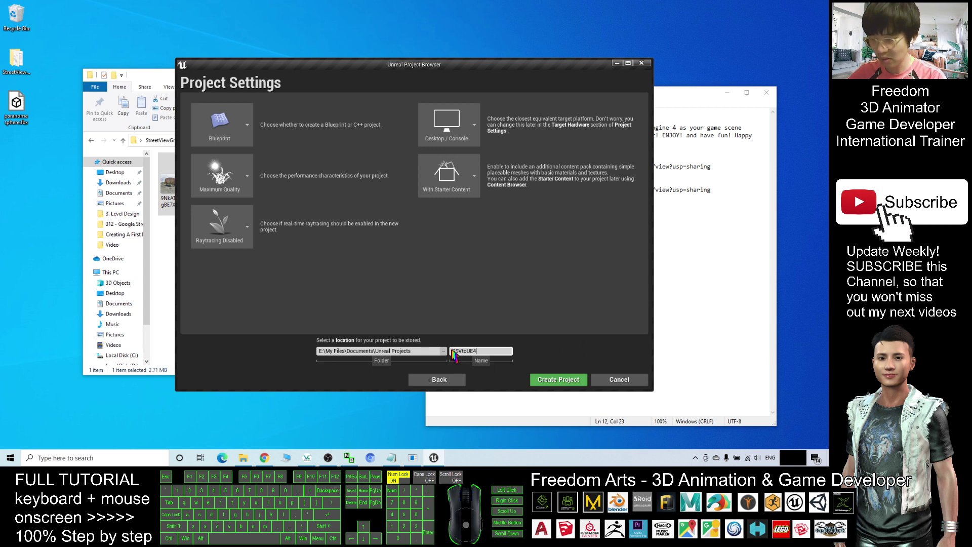
type("Tutorial")
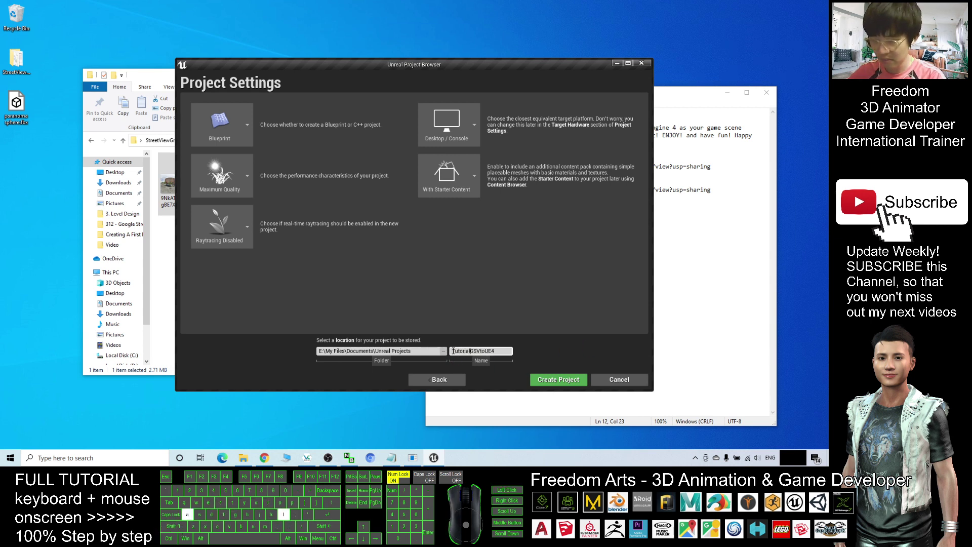
- Create the TutorialGSVtoUE4 project and browse its top-level Content folder with StarterContent and ThirdPersonBP
left_click(557, 379)
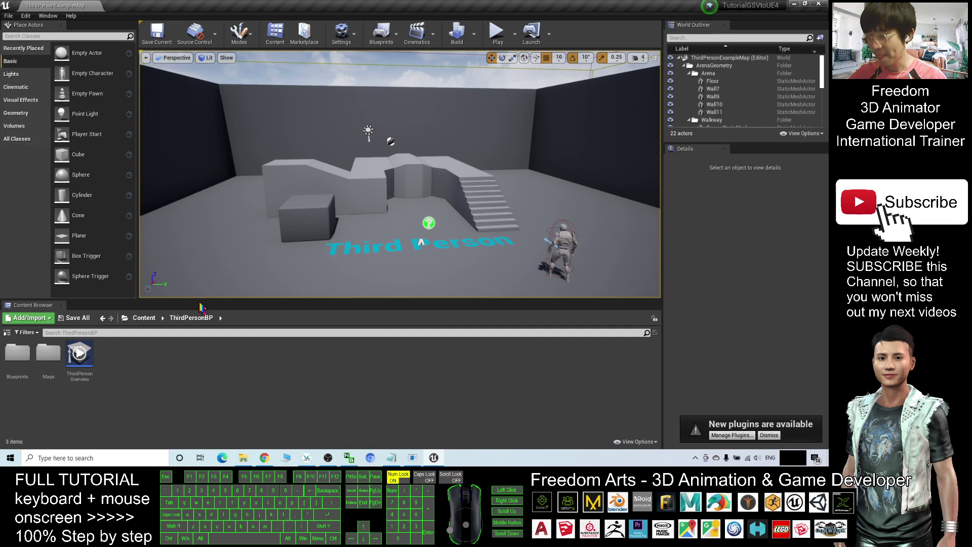
left_click(145, 319)
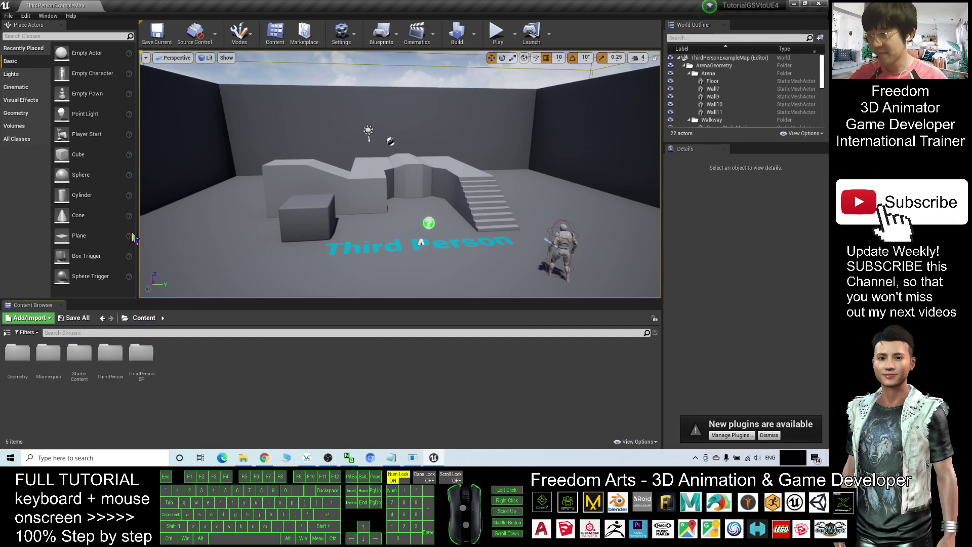
scroll(413, 204, "down", 3)
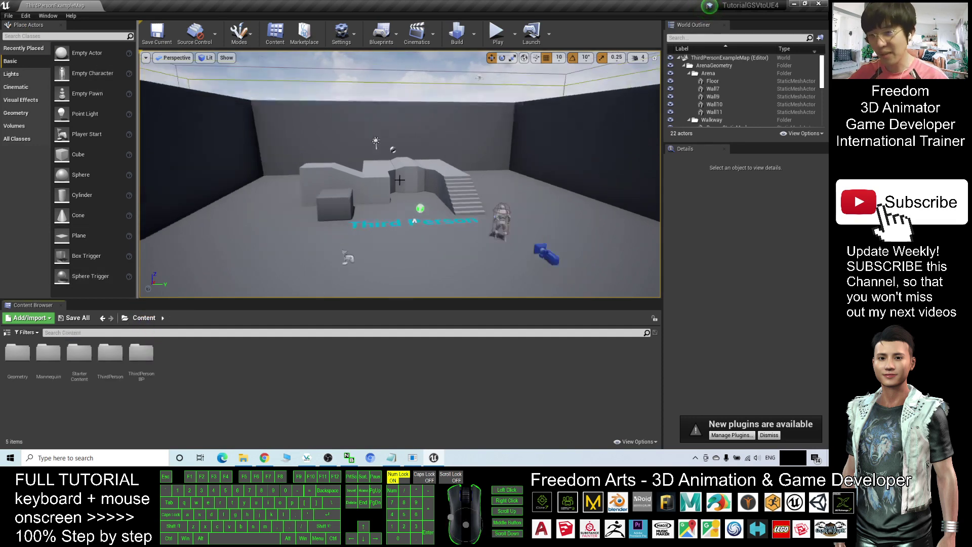
scroll(491, 135, "down", 3)
scroll(491, 135, "up", 8)
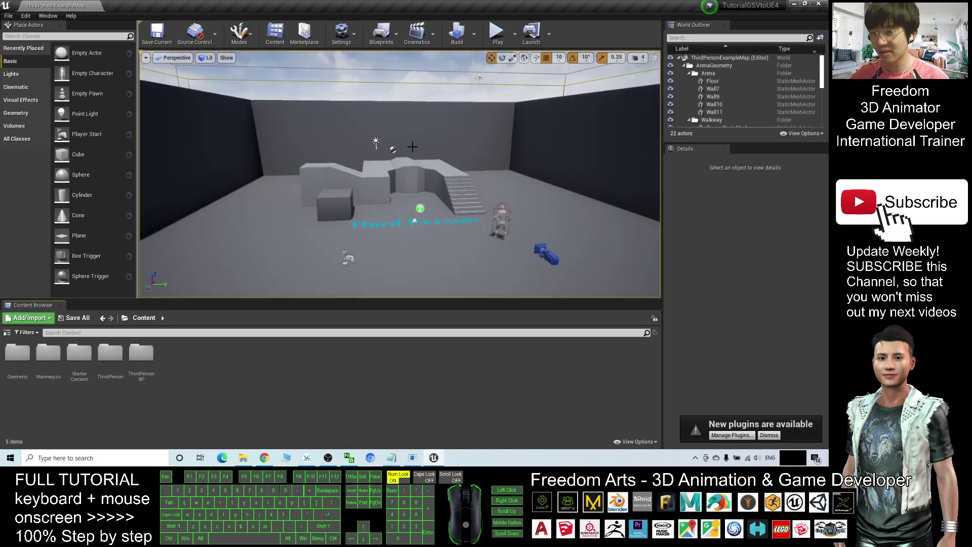
- Start a new level from the Default template
left_click(8, 17)
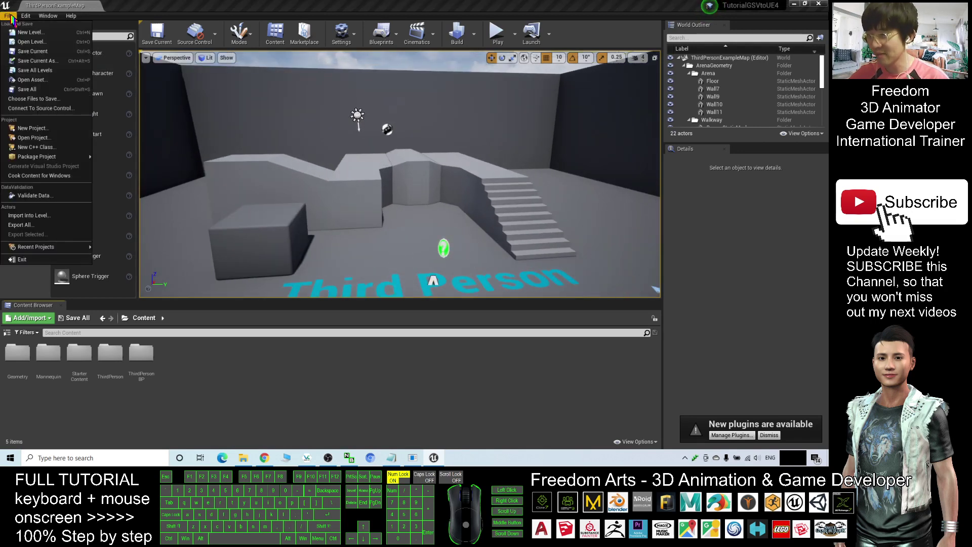
left_click(30, 31)
left_click(340, 195)
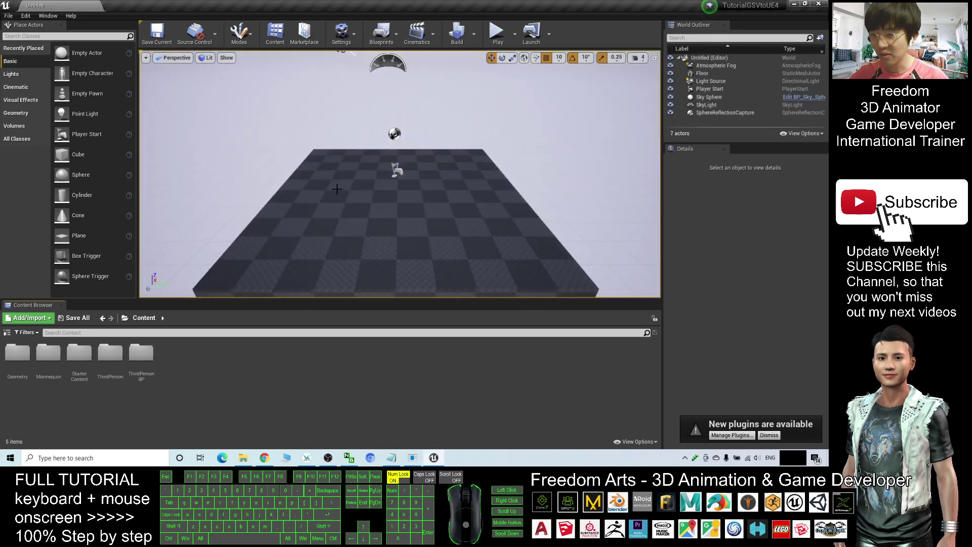
scroll(435, 201, "up", 3)
- Scale the level's floor up to about 24.25 on X and Y
left_click(388, 232)
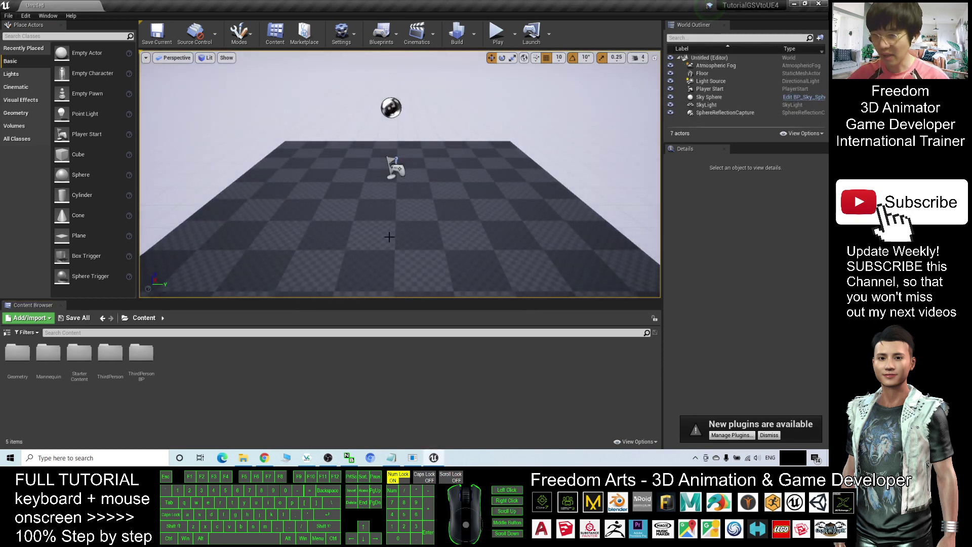
scroll(381, 215, "down", 2)
scroll(415, 204, "up", 2)
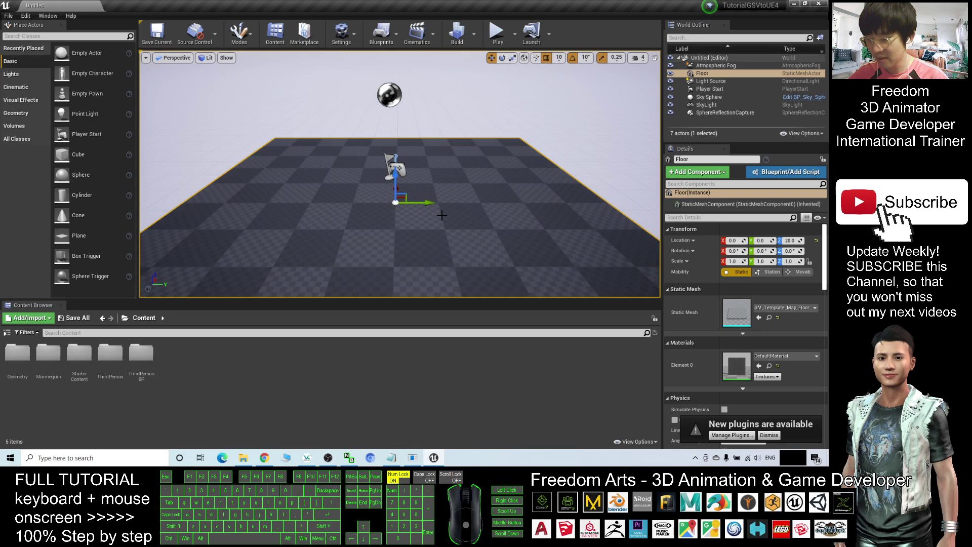
key("e")
key("r")
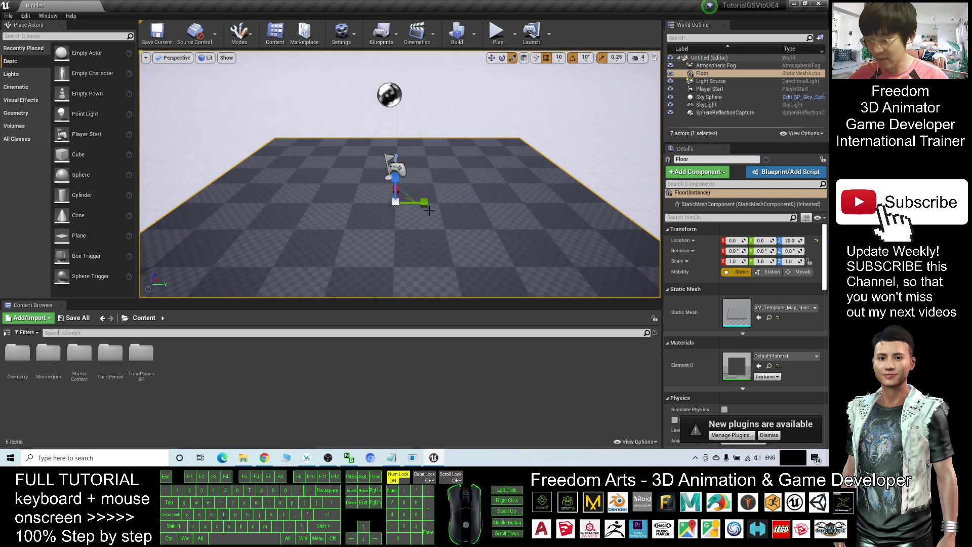
left_click(406, 198)
left_click_drag(406, 197, 489, 166)
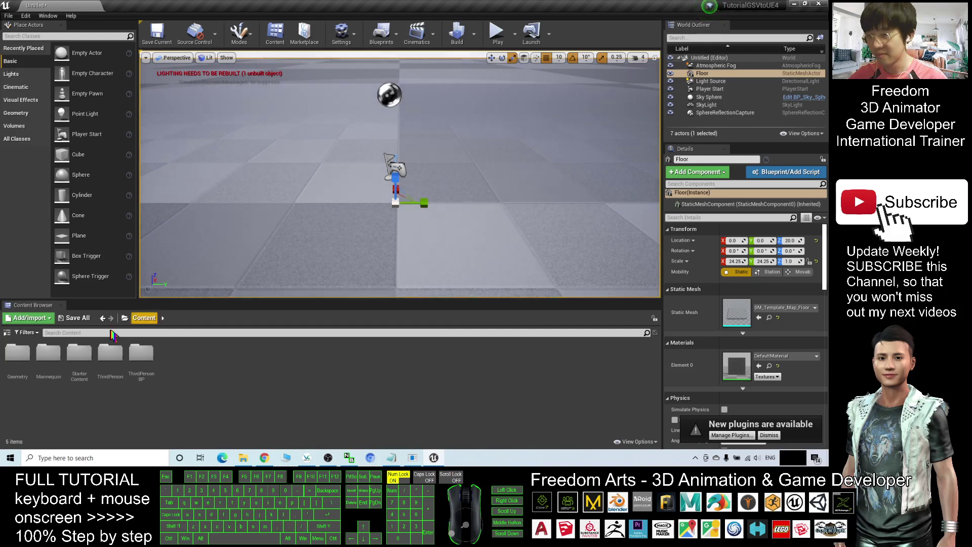
scroll(498, 150, "down", 2)
scroll(497, 151, "down", 2)
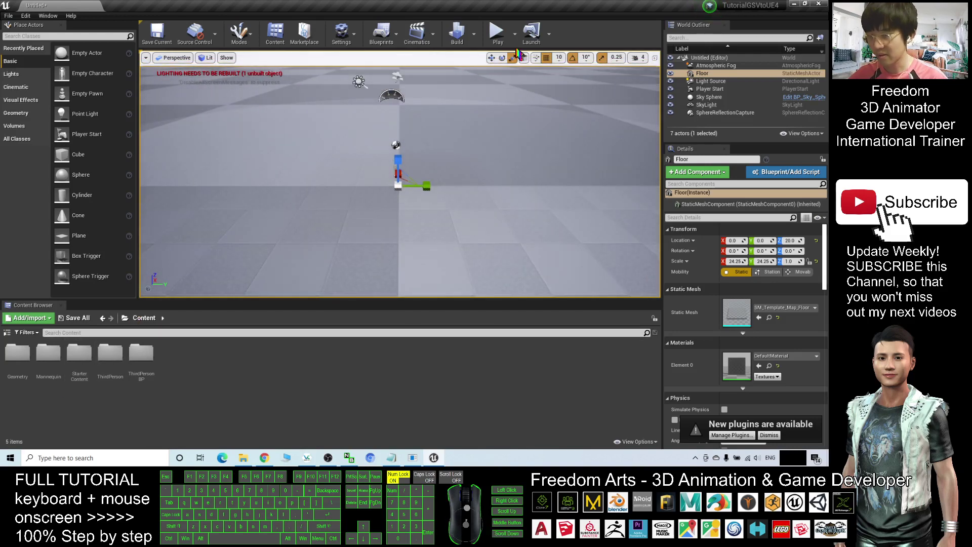
- Test-play the level, running and jumping the character, then stop the session
left_click(497, 33)
key("w")
key("a")
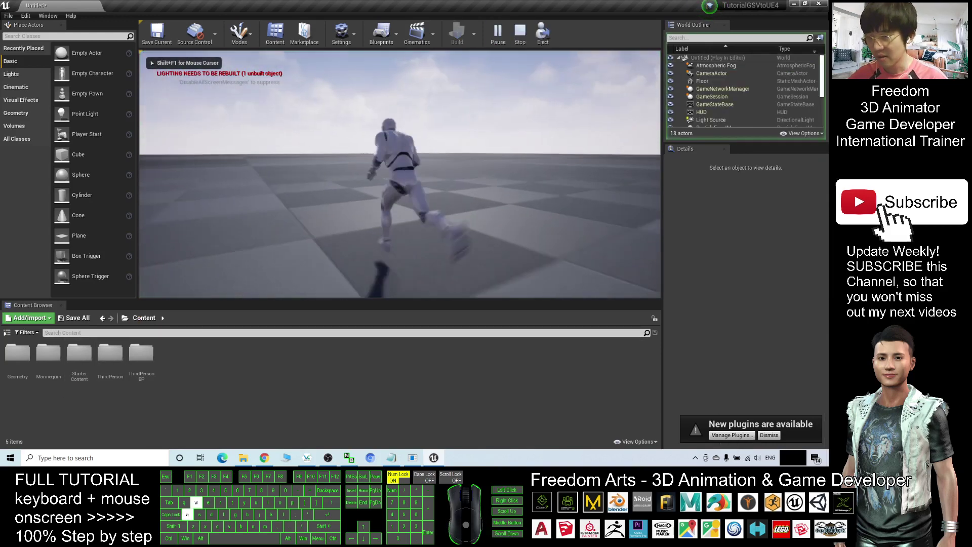
key("d")
key("space")
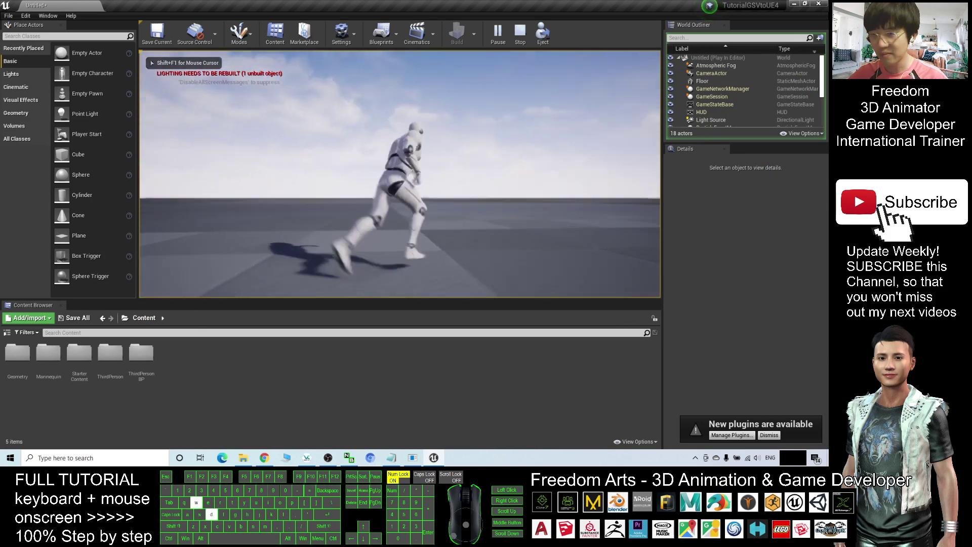
key("Escape")
key("super+Down")
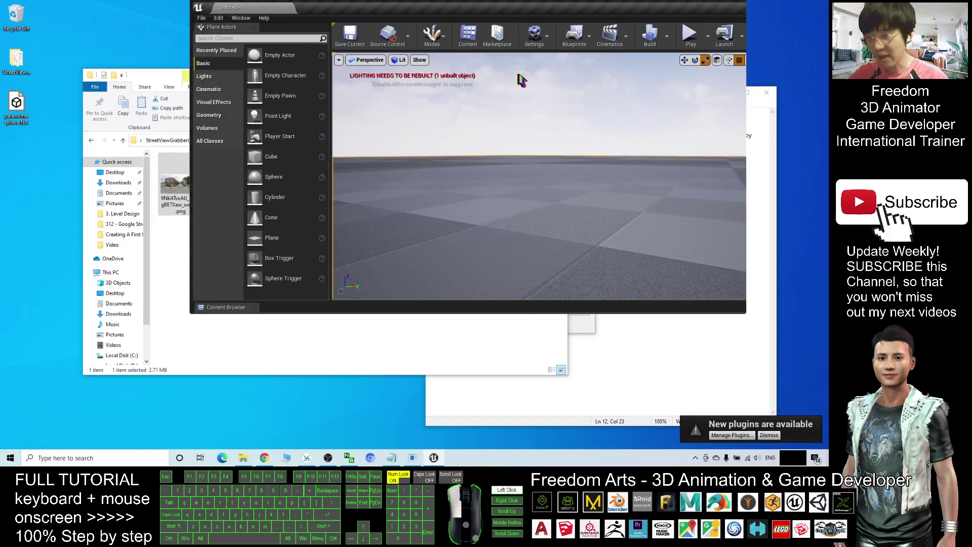
left_click(466, 375)
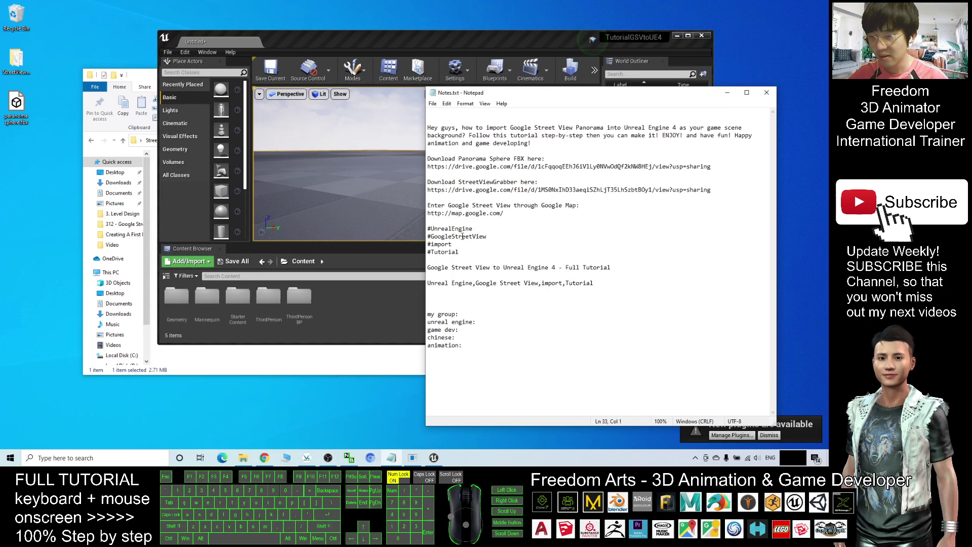
double_click(445, 158)
left_click_drag(446, 159, 527, 159)
left_click(497, 173)
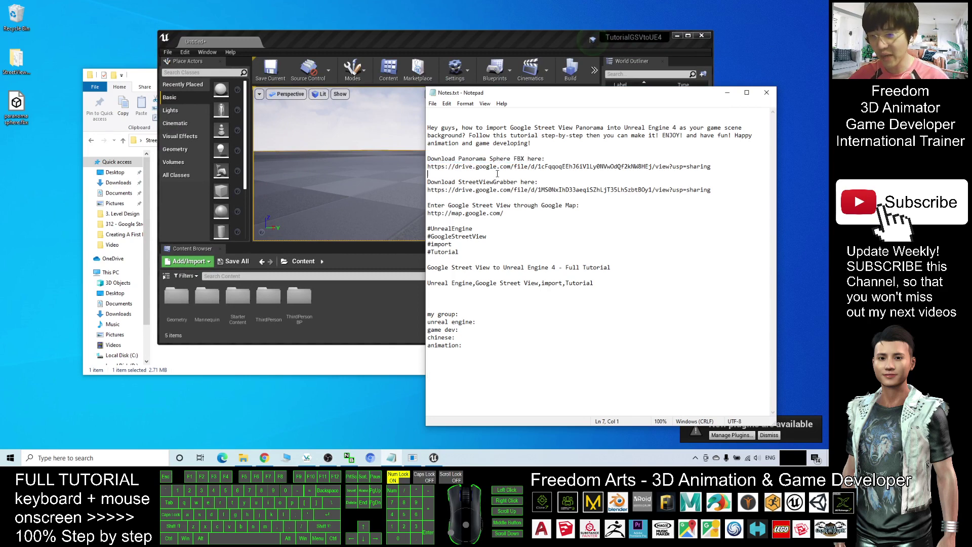
left_click(15, 106)
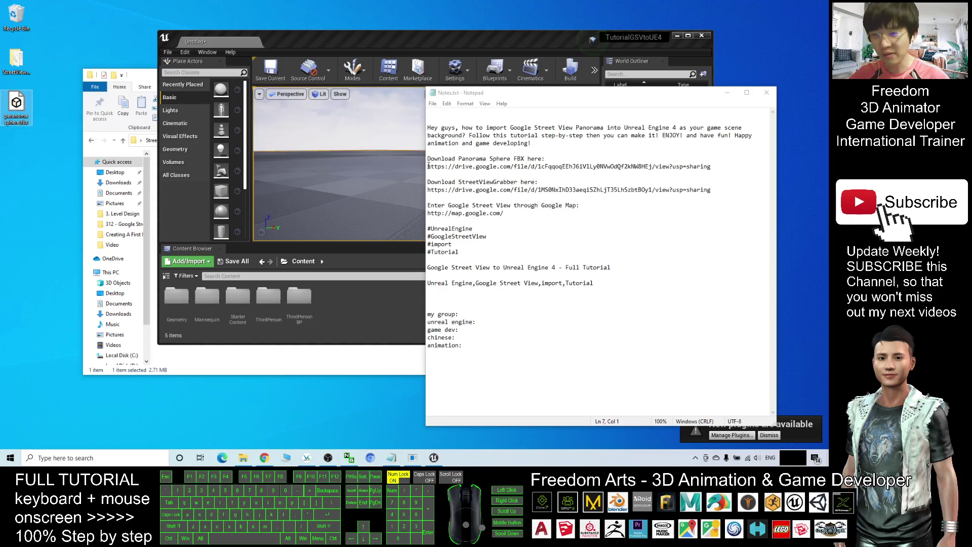
left_click_drag(428, 166, 715, 168)
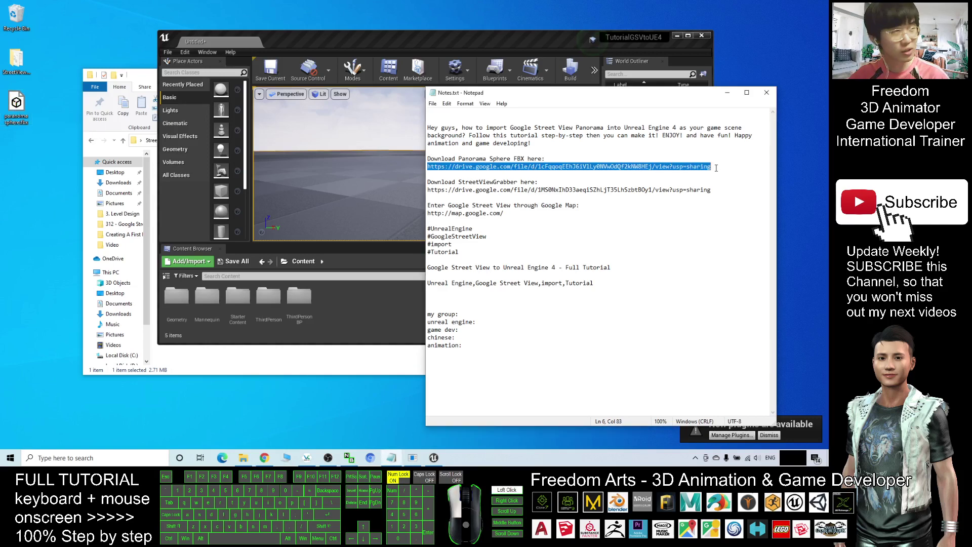
left_click(720, 168)
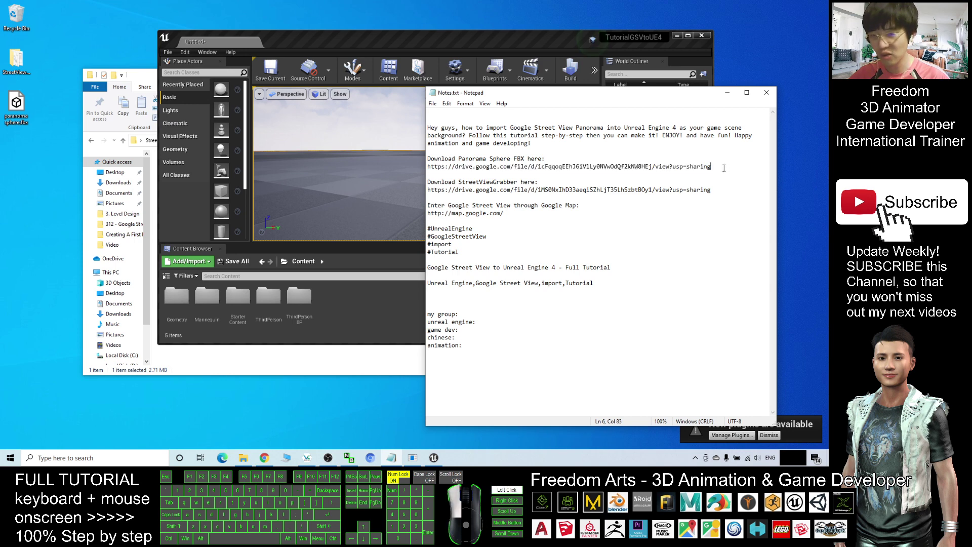
left_click_drag(724, 167, 428, 167)
left_click(418, 45)
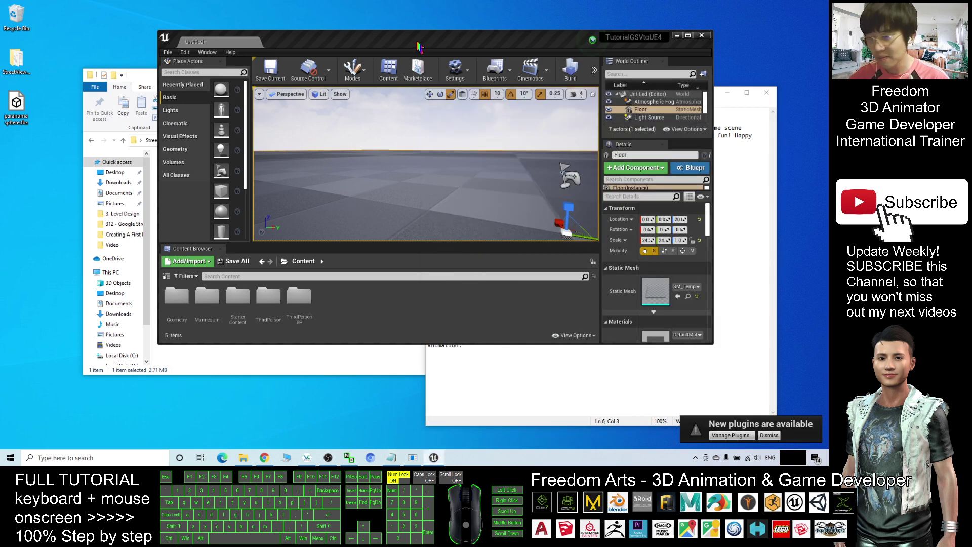
left_click(19, 106)
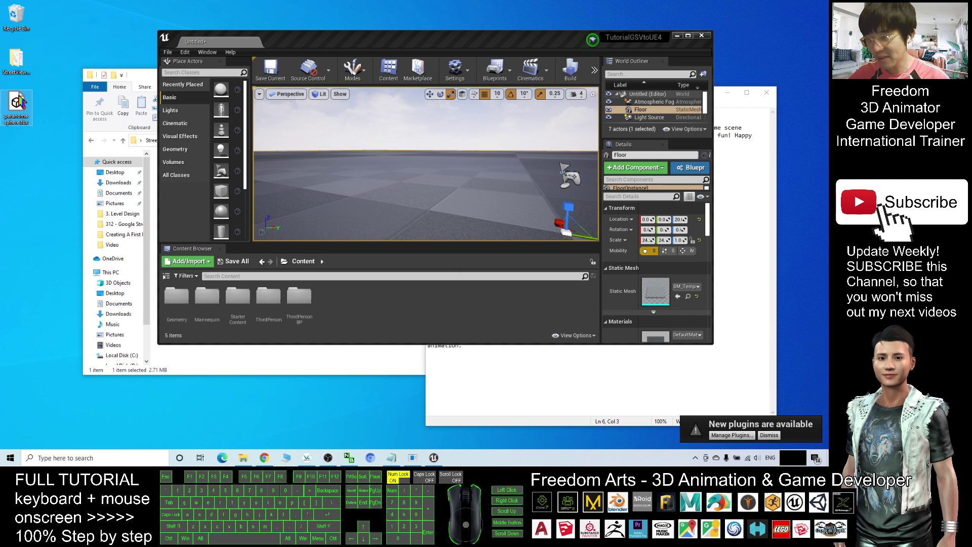
- Drop the sphere FBX onto Content and create a new folder named SkyPanorama
left_click_drag(19, 105, 300, 265)
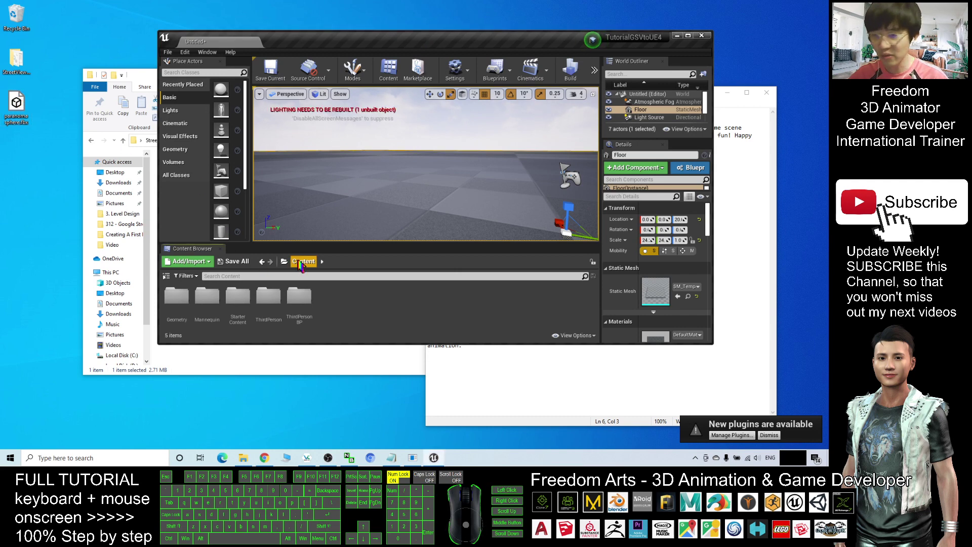
right_click(342, 329)
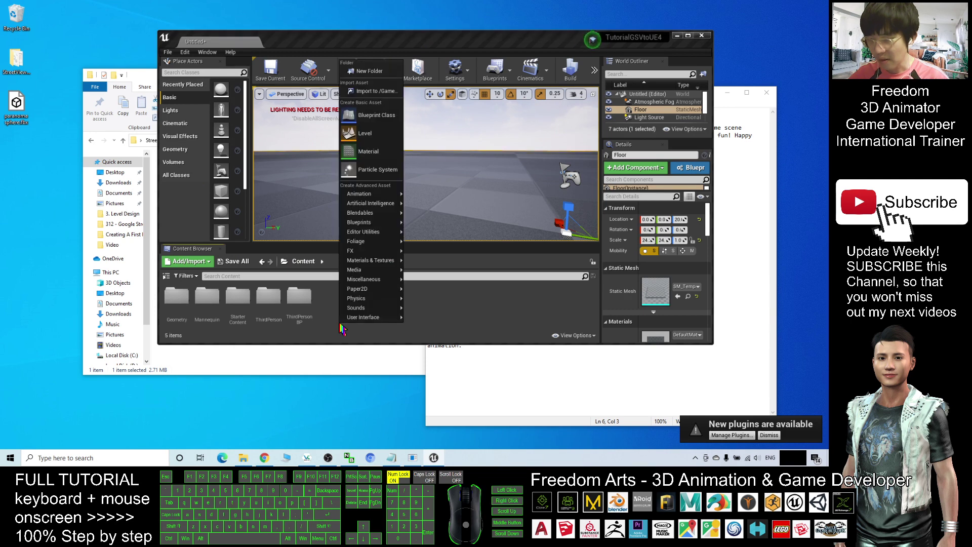
left_click(367, 71)
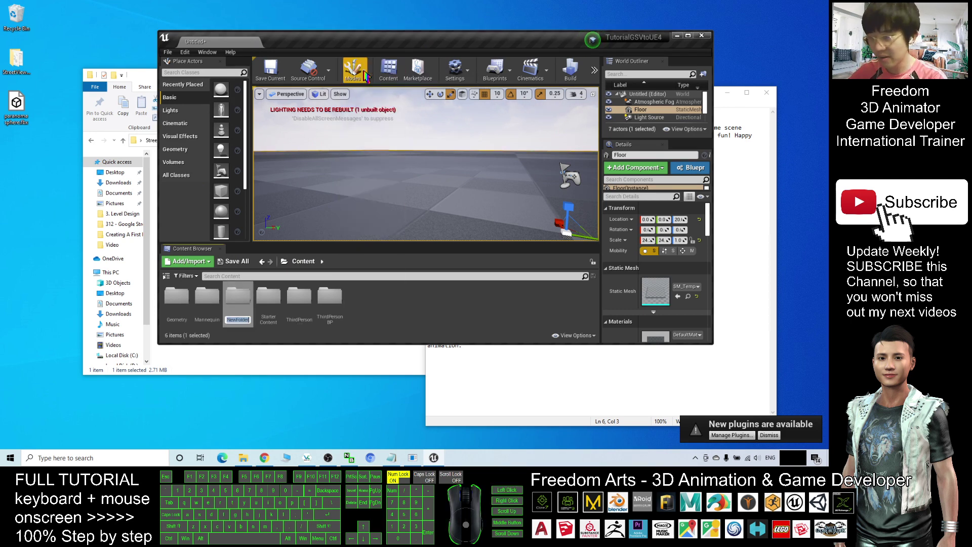
type("Sky")
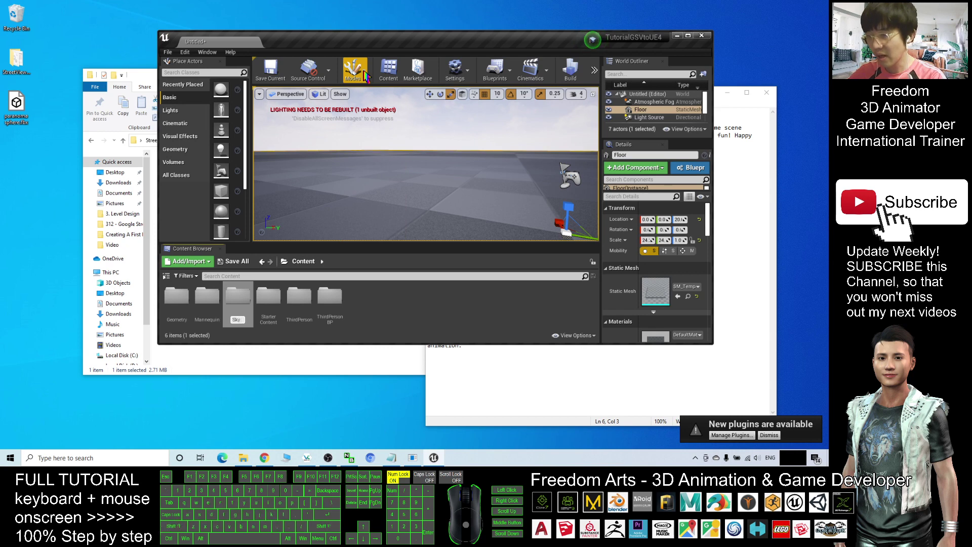
type("Panorama")
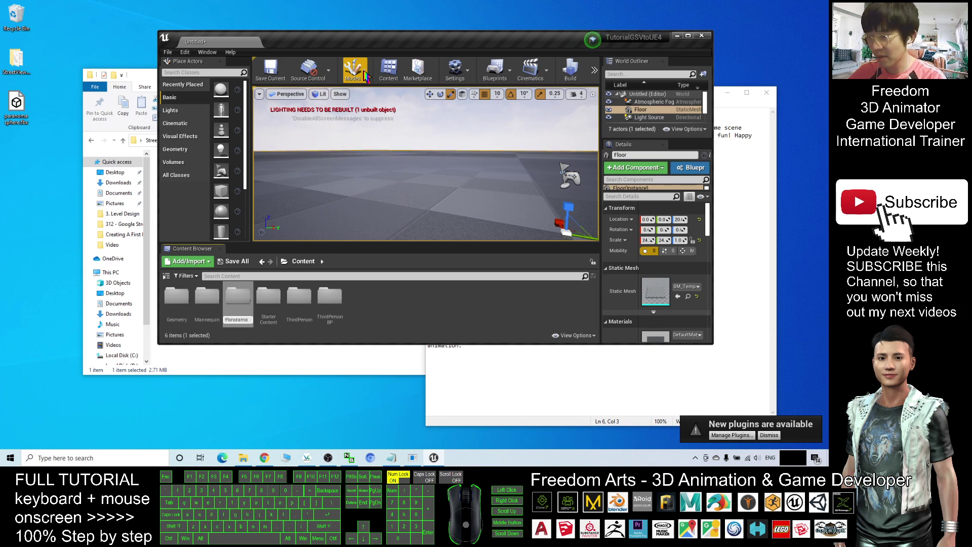
key("Return")
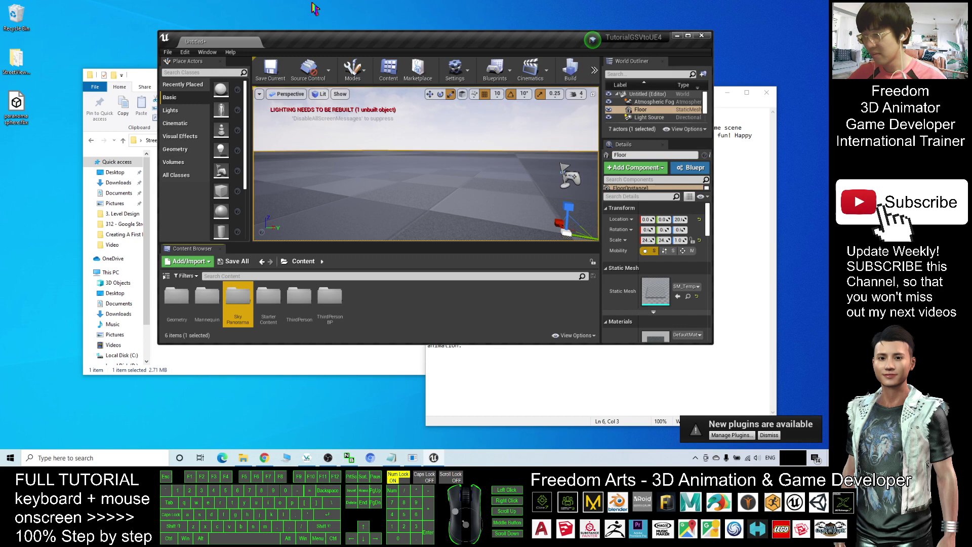
- Rename the desktop sphere FBX file to 'panorama sphere.fbx'
left_click(23, 118)
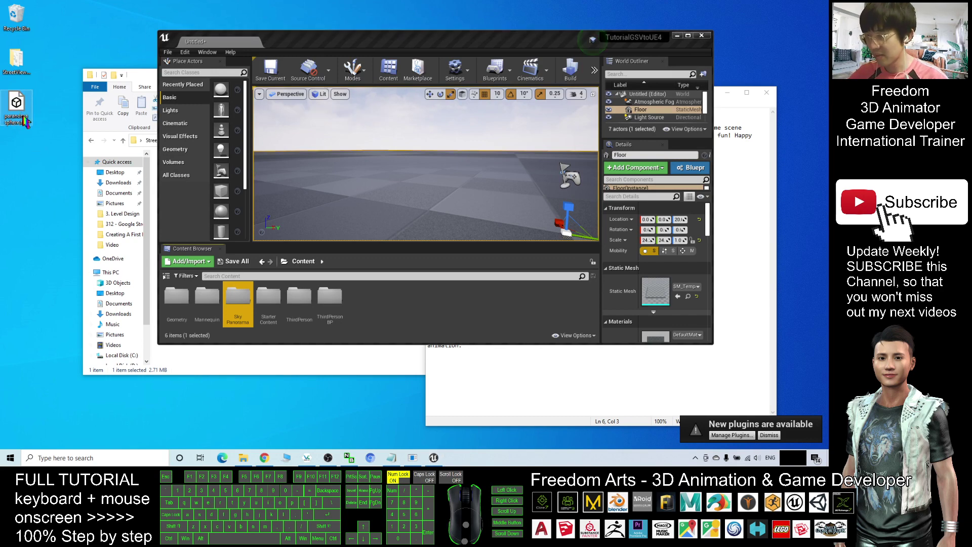
left_click(22, 119)
type("panorama")
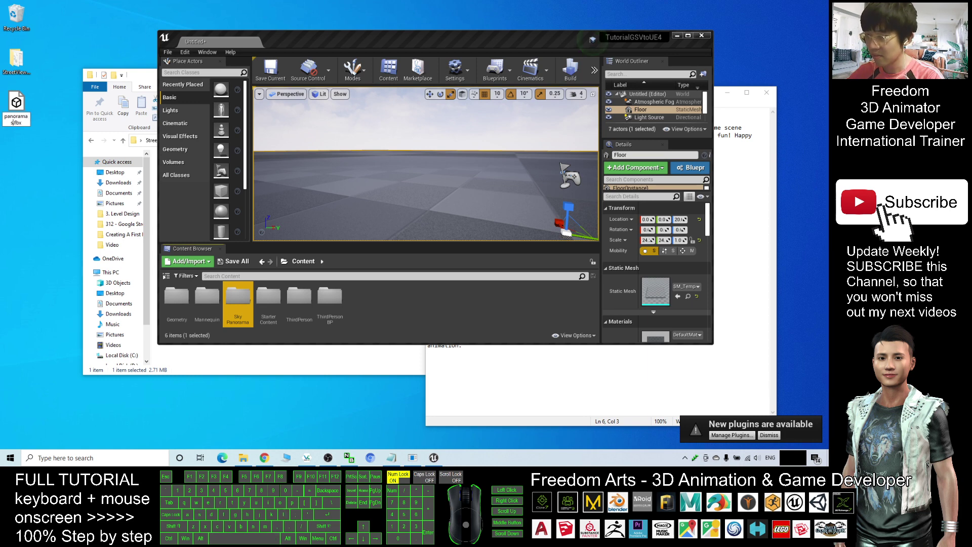
type(" sphere")
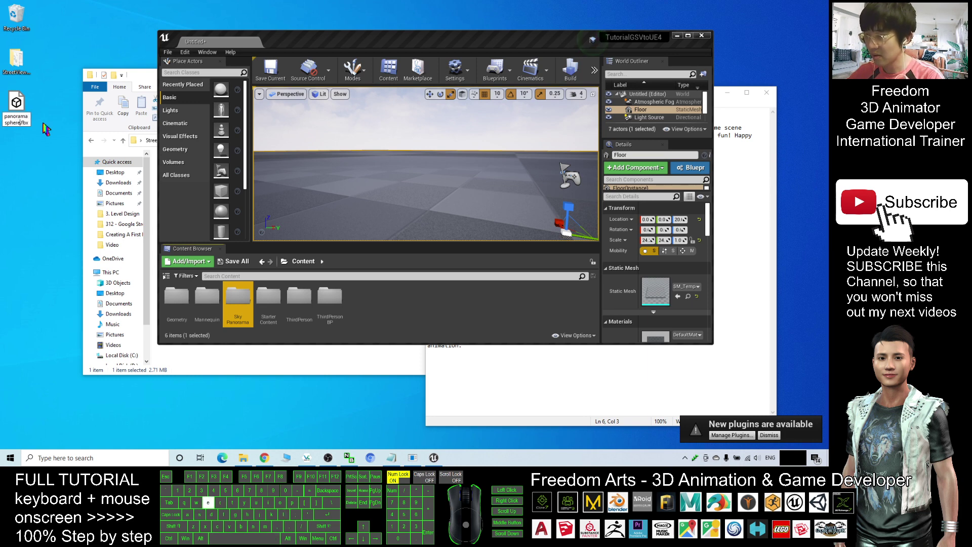
key("Return")
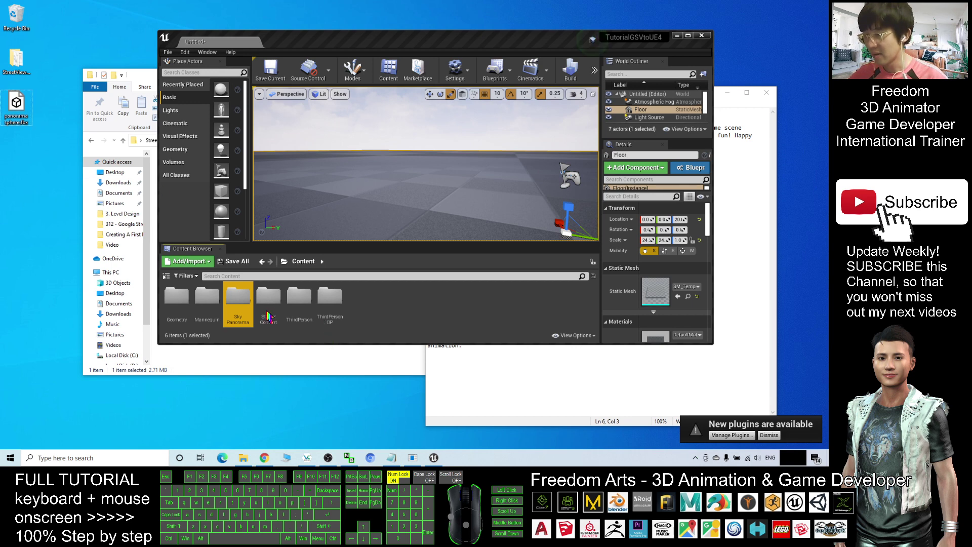
- Import panorama sphere.fbx into SkyPanorama as the panorama_sphere mesh and its texture
double_click(239, 305)
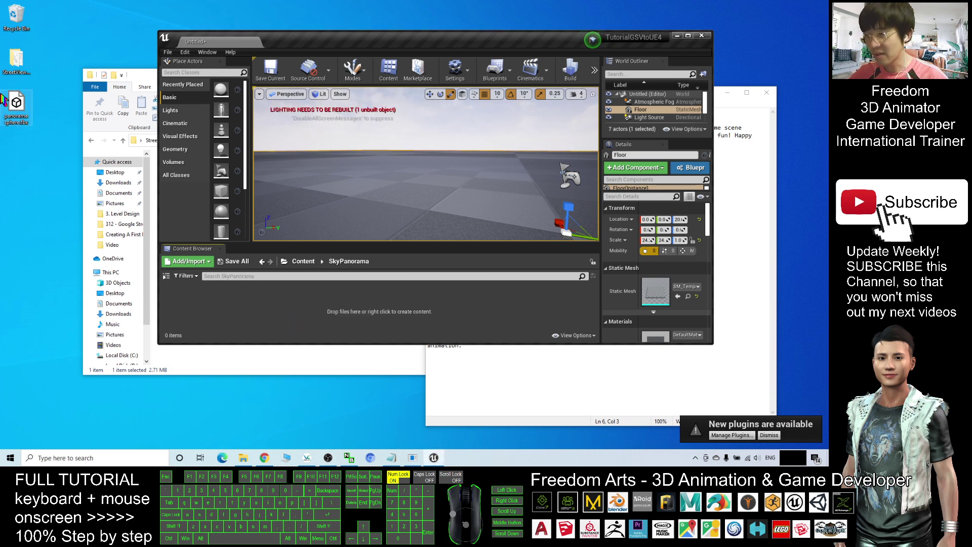
left_click_drag(29, 111, 267, 303)
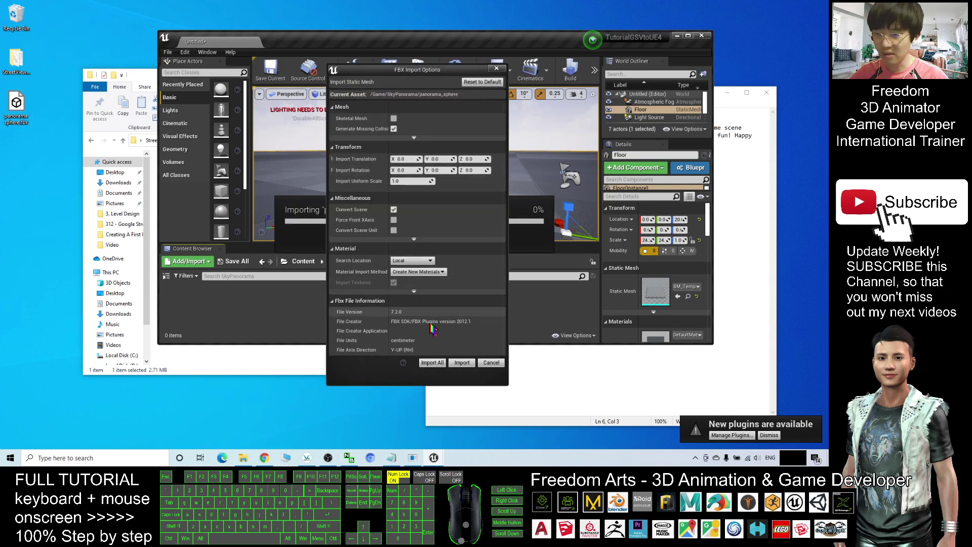
left_click(461, 362)
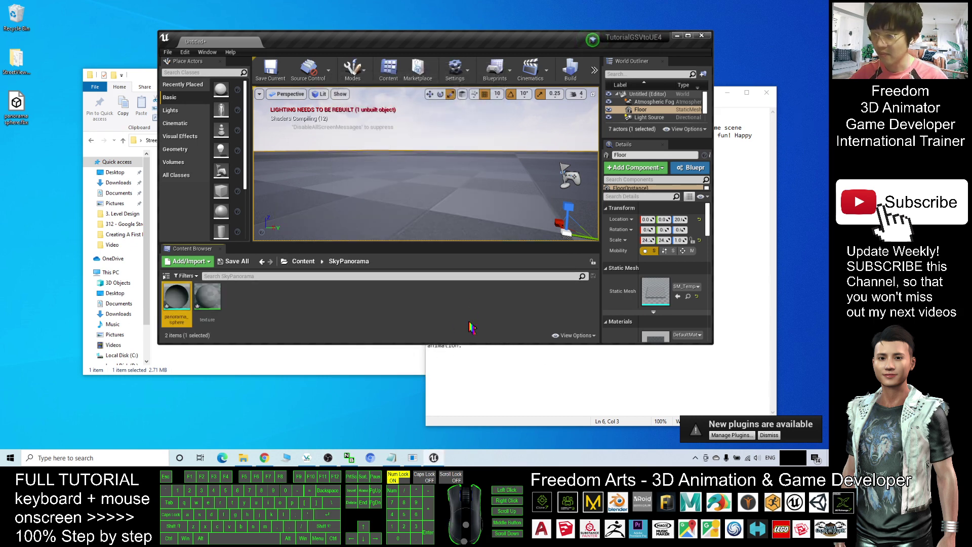
left_click(243, 458)
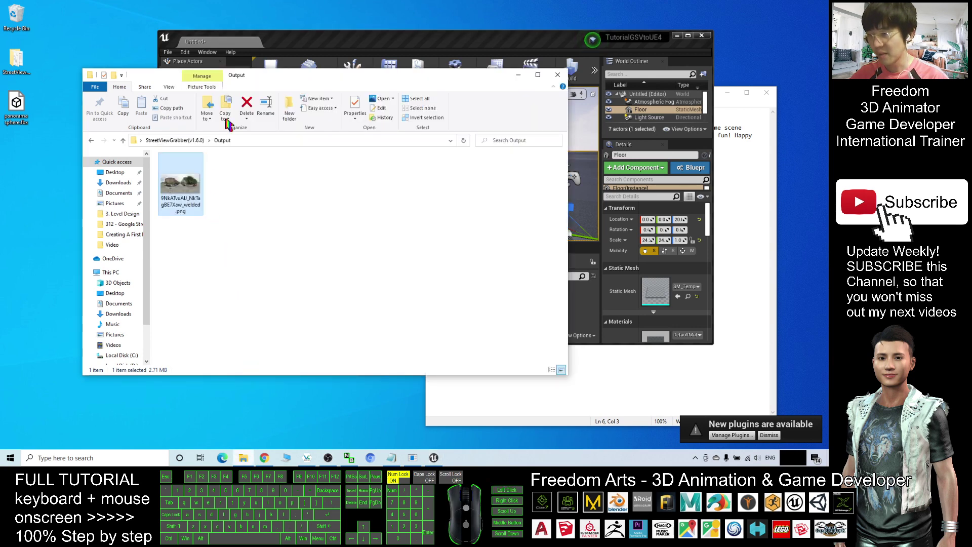
- Drag the welded PNG from StreetViewGrabber(v1.6.0)\Output into SkyPanorama, then maximize the editor
left_click_drag(283, 88, 651, 120)
double_click(16, 61)
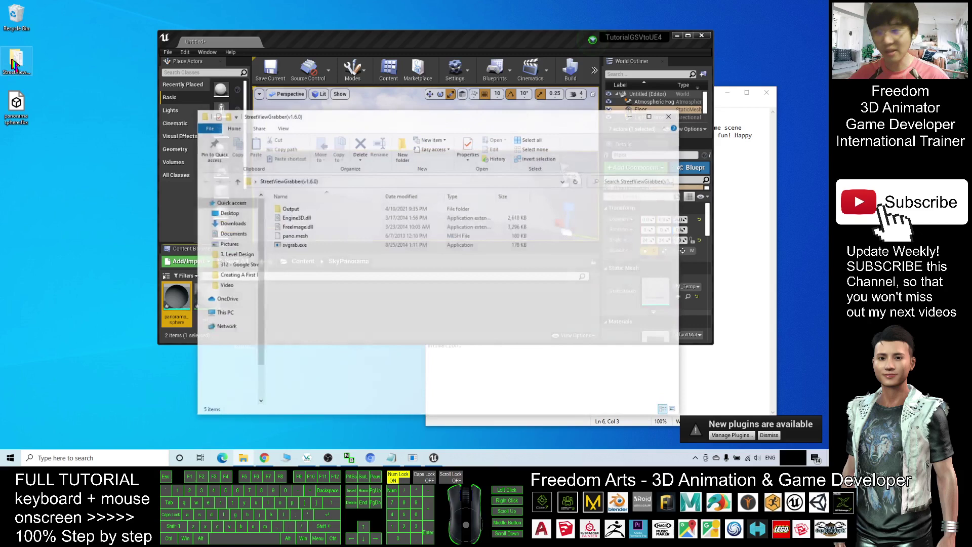
double_click(294, 212)
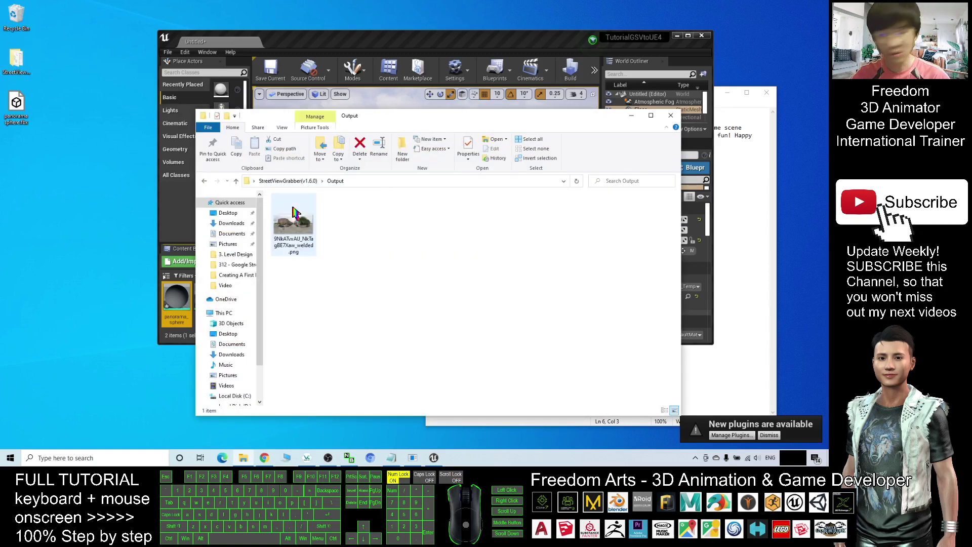
left_click_drag(372, 123, 565, 139)
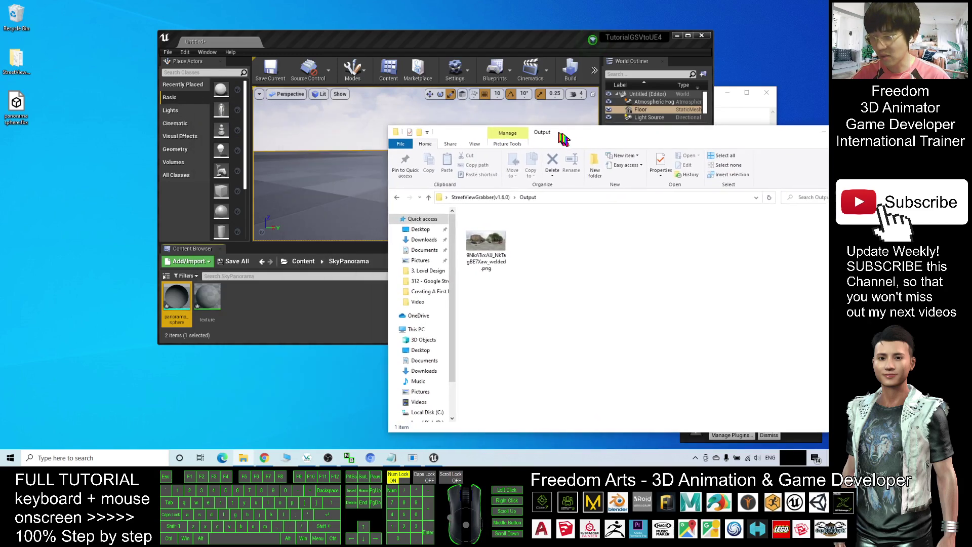
left_click_drag(487, 238, 277, 324)
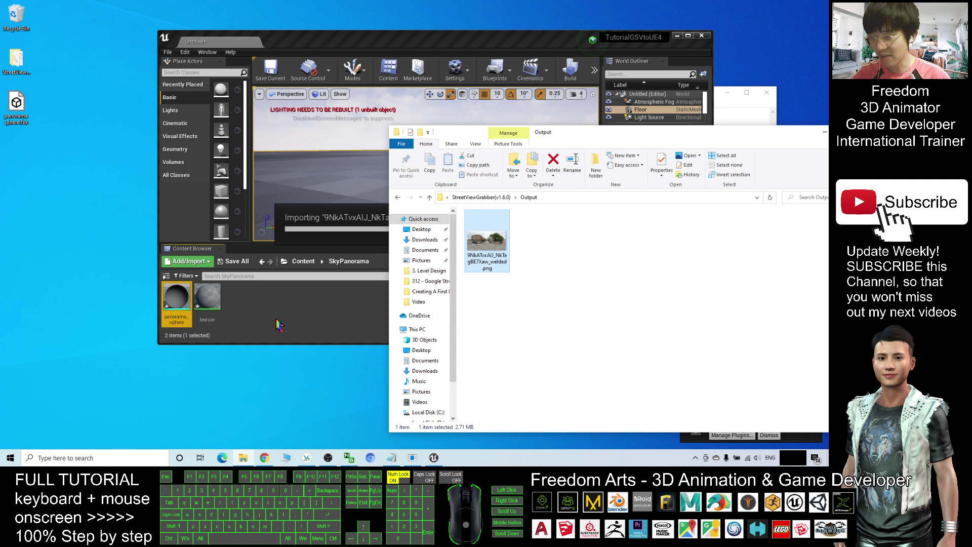
left_click(415, 44)
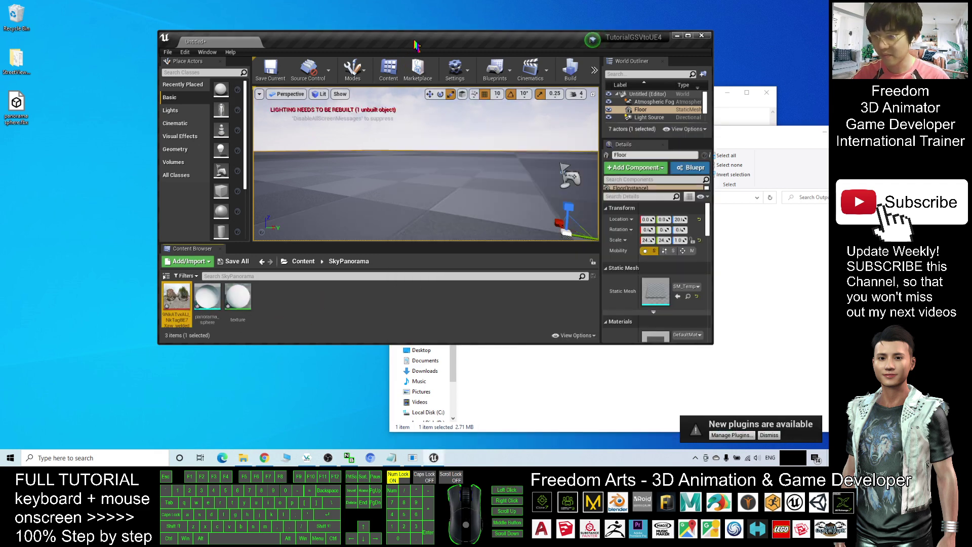
left_click_drag(504, 44, 346, 10)
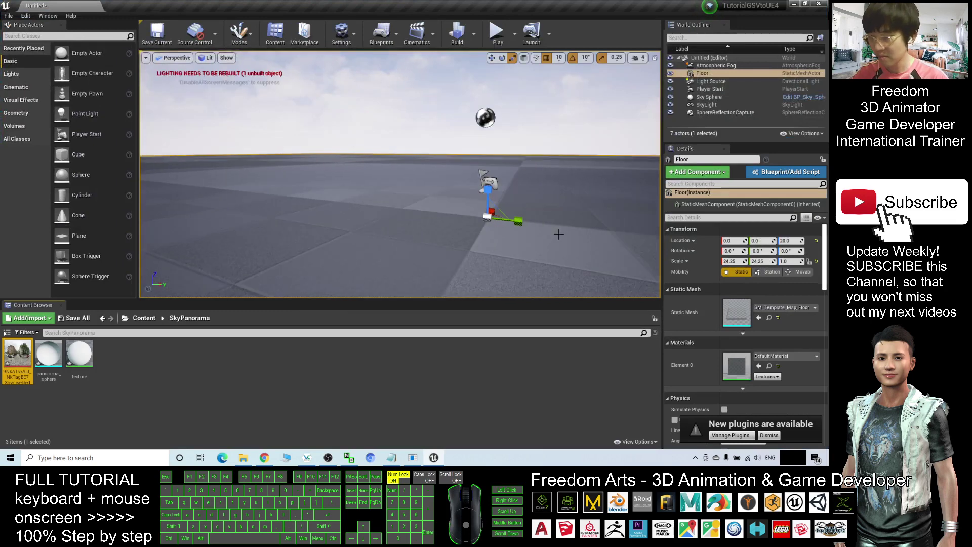
- Set panorama_sphere's Collision Complexity to Use Complex Collision As Simple and save the mesh
double_click(49, 356)
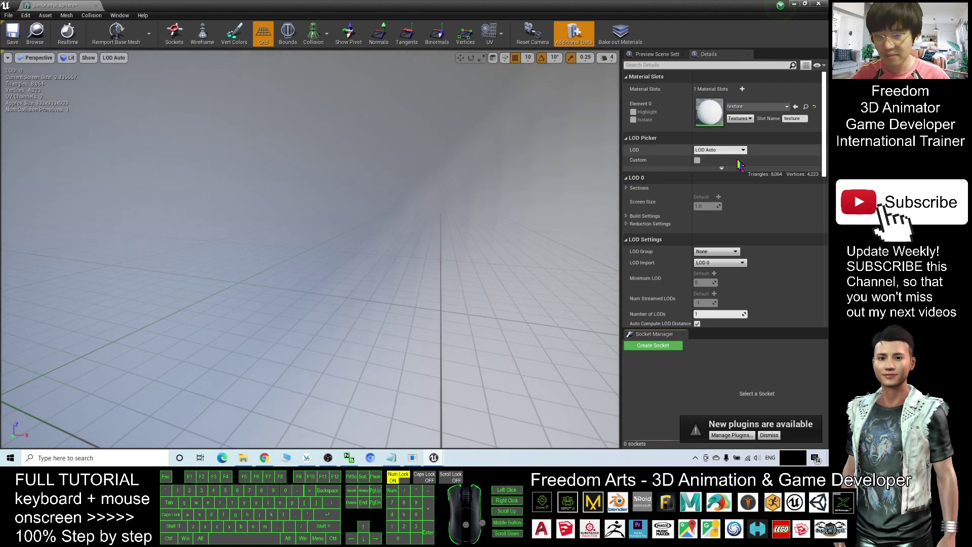
left_click_drag(824, 125, 825, 212)
left_click(728, 240)
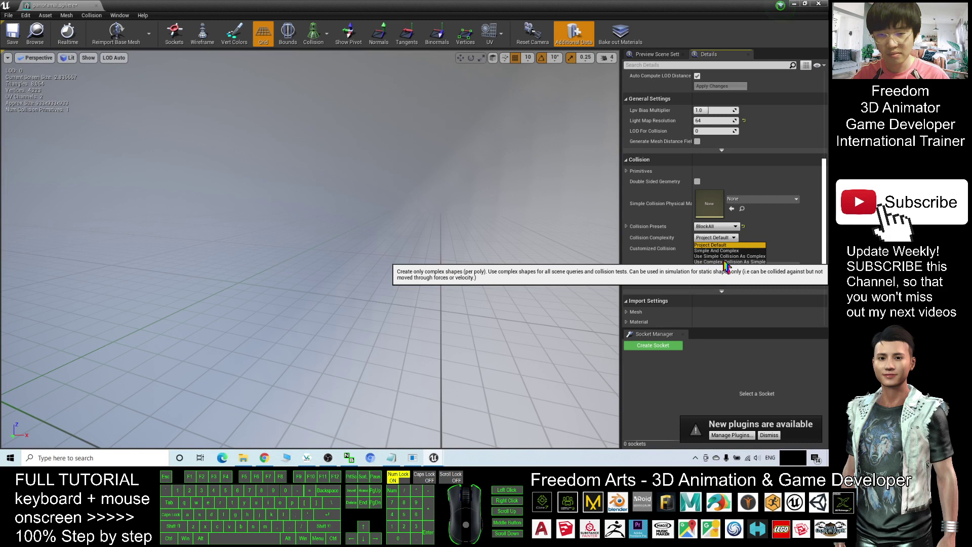
left_click(726, 262)
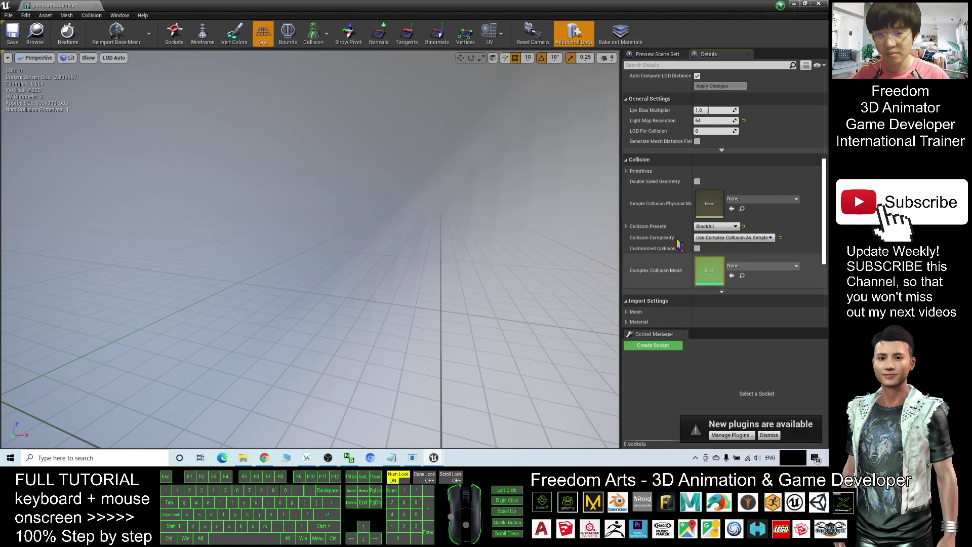
left_click(12, 31)
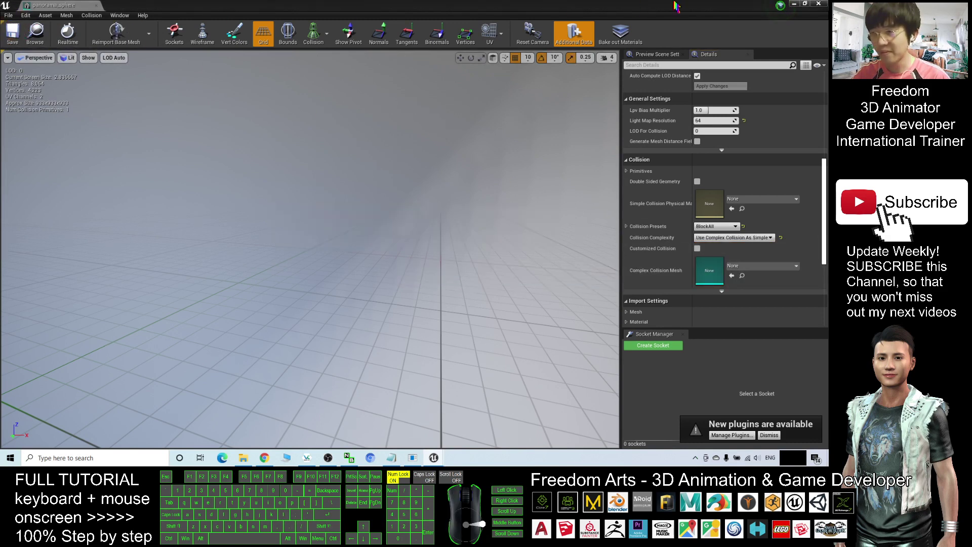
left_click(818, 4)
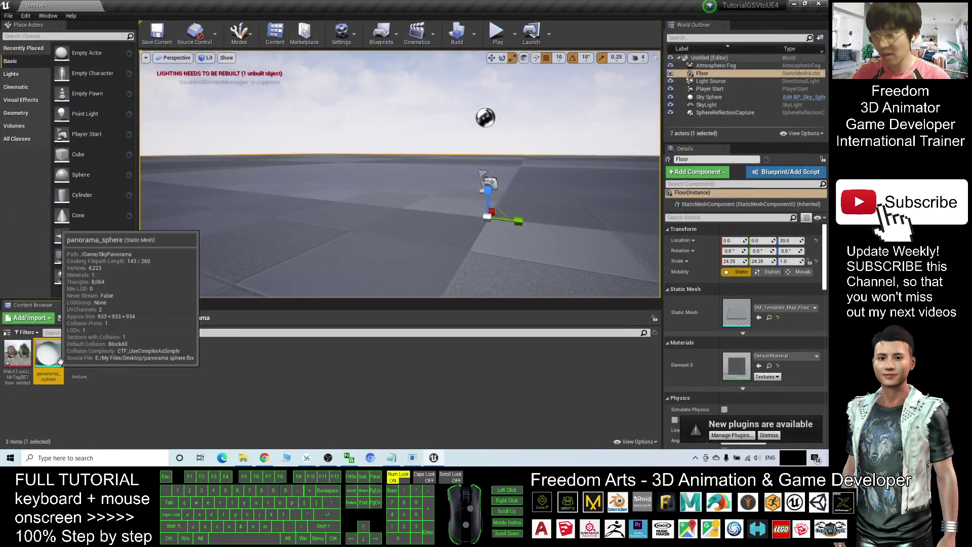
- Place panorama_sphere in the level and drop the Street View panorama texture onto it
left_click_drag(48, 363, 490, 218)
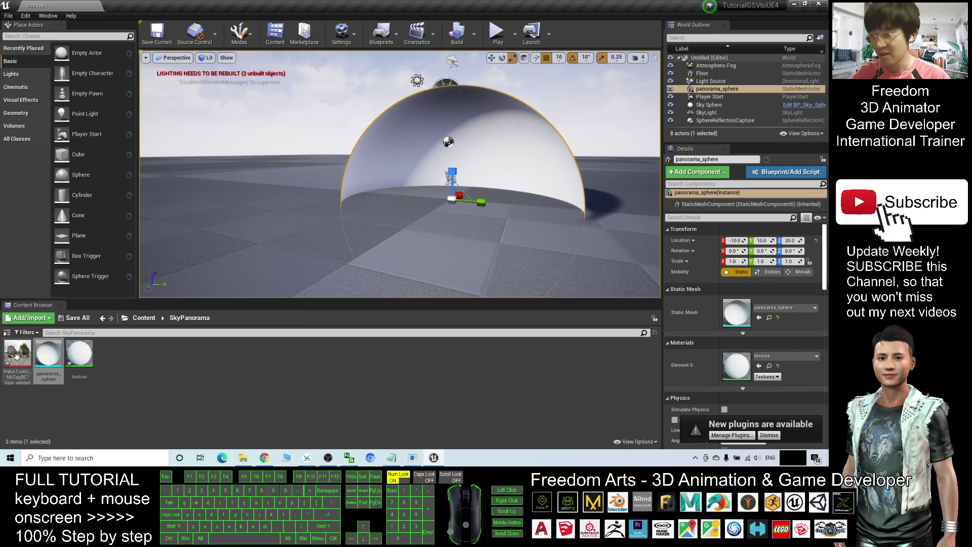
mouse_move(17, 355)
left_click_drag(17, 354, 499, 133)
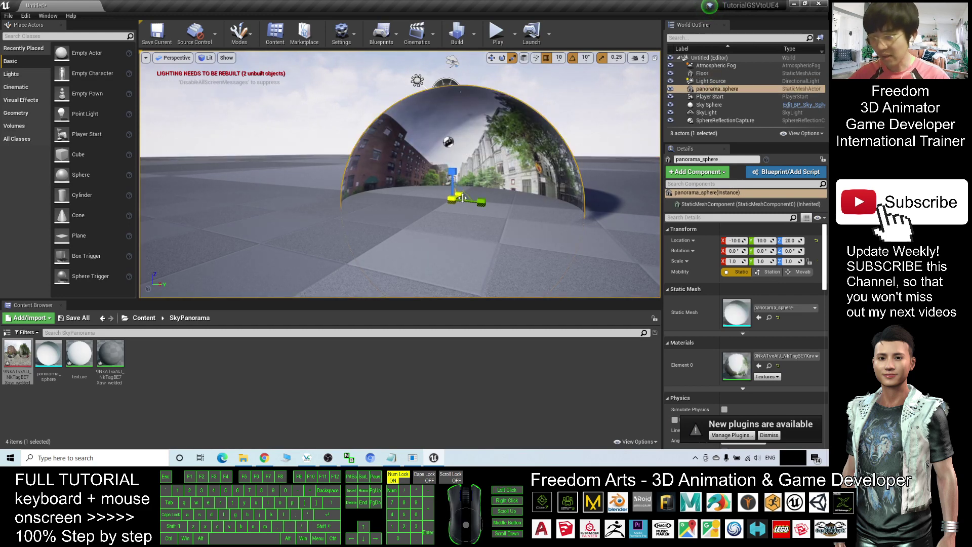
- Scale the panorama sphere to 5.25 on all axes
key("e")
key("r")
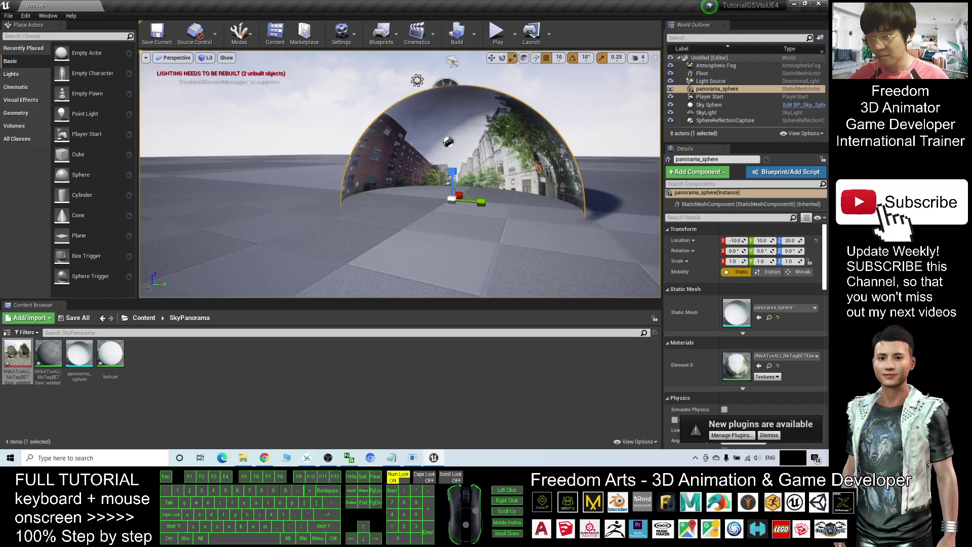
key("e")
key("r")
left_click_drag(464, 199, 446, 162, "alt")
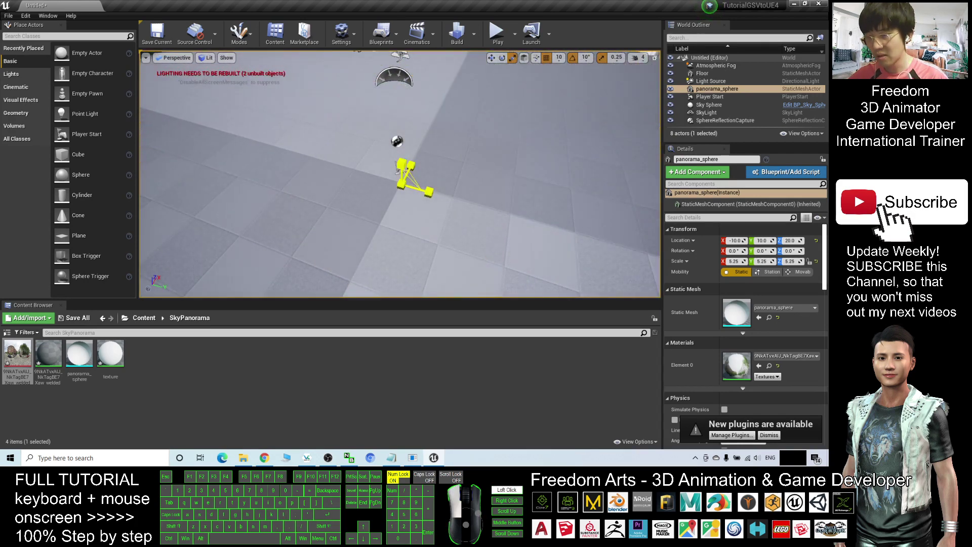
- Play the level, running and jumping the character around the street panorama with W/A/S/D and Space
left_click(496, 33)
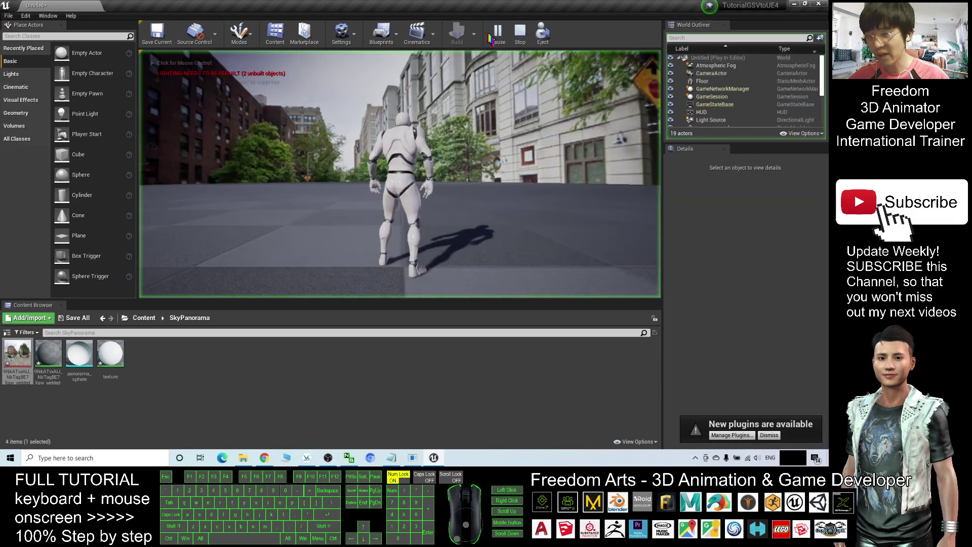
key("w")
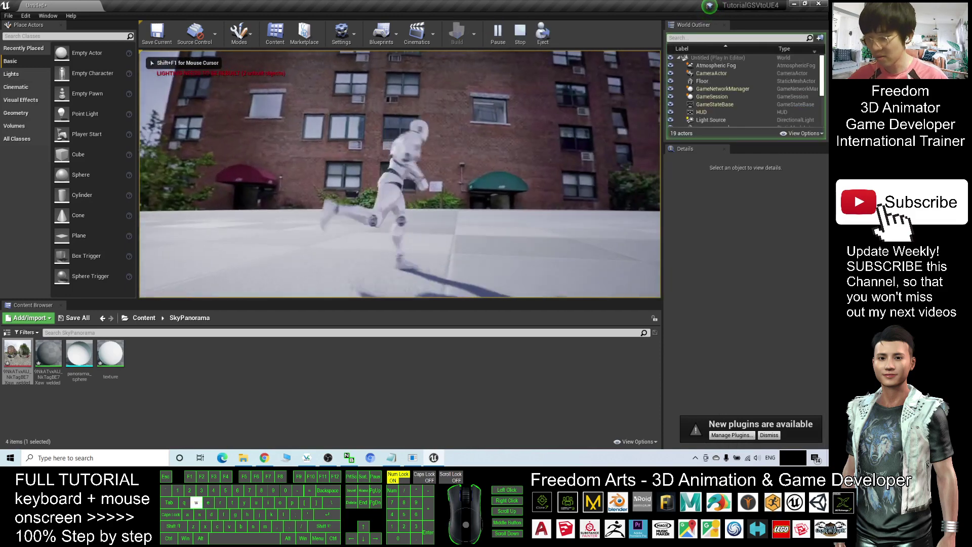
key("space")
key("d")
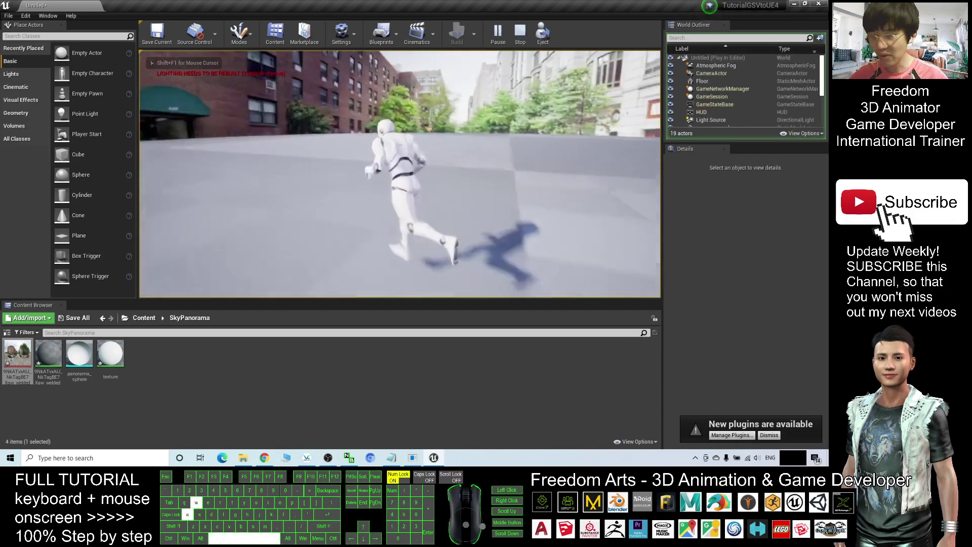
key("space")
key("a")
key("w")
key("d")
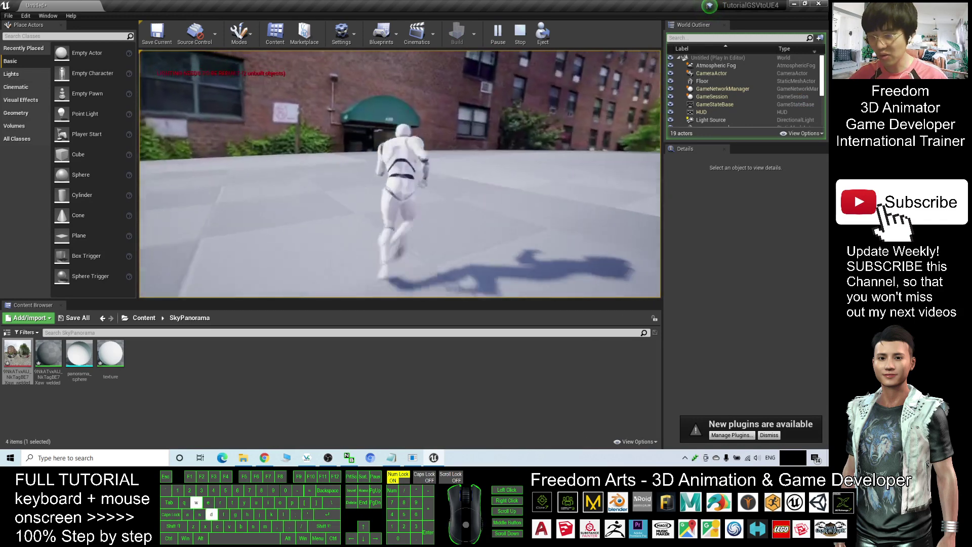
key("a")
key("w")
key("a")
key("space")
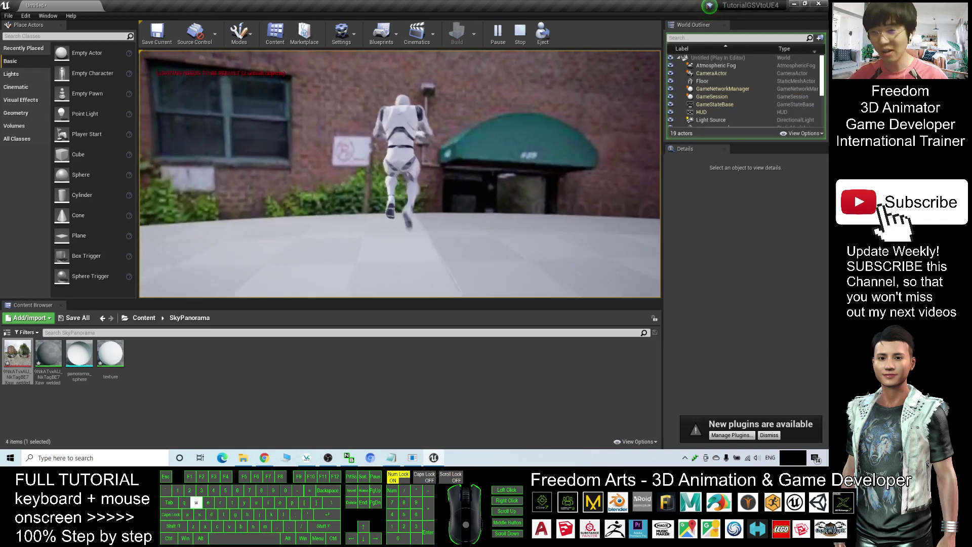
key("a")
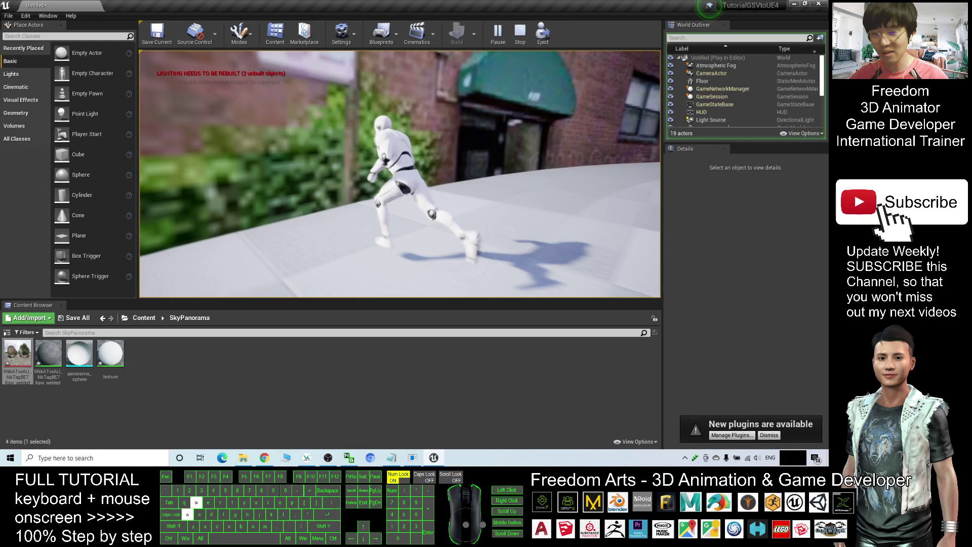
key("w")
key("d")
key("space")
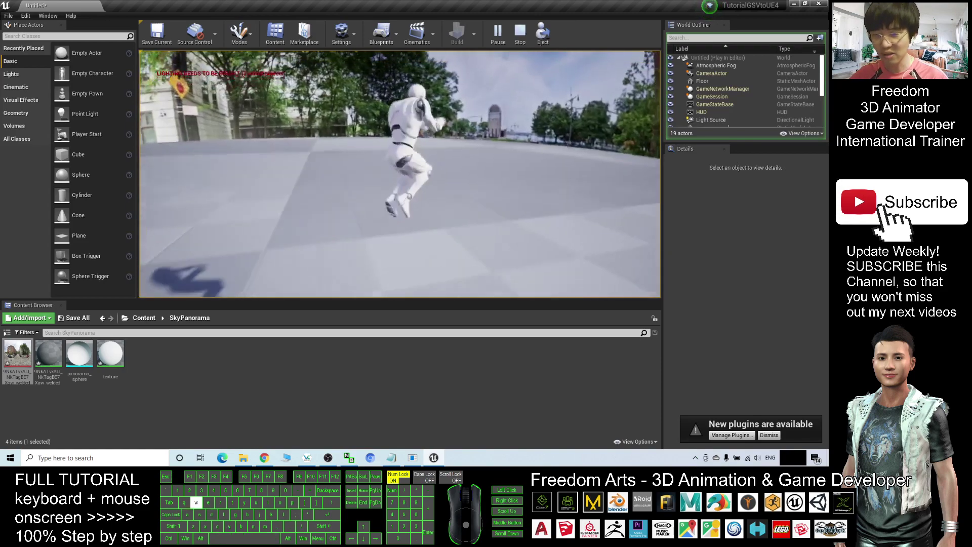
key("a")
key("d")
key("space")
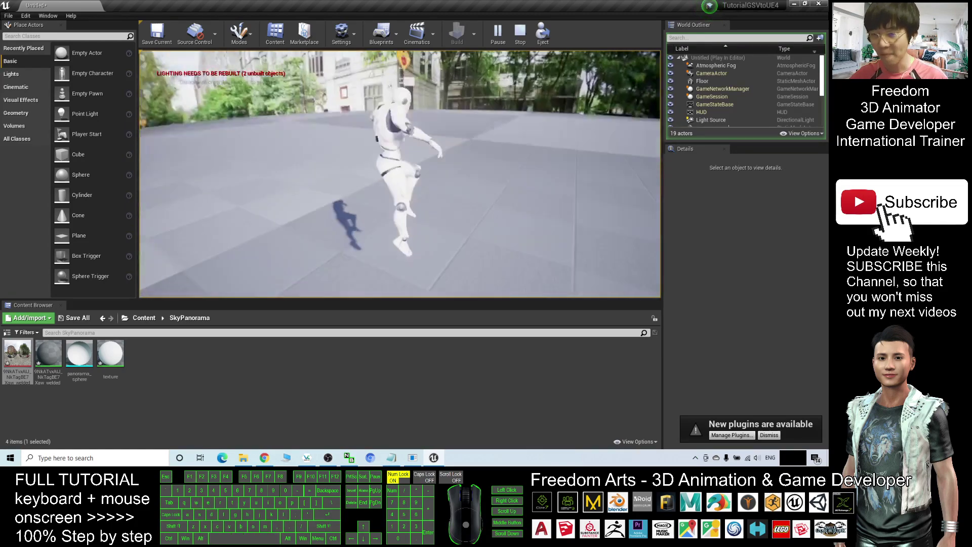
key("w")
key("a")
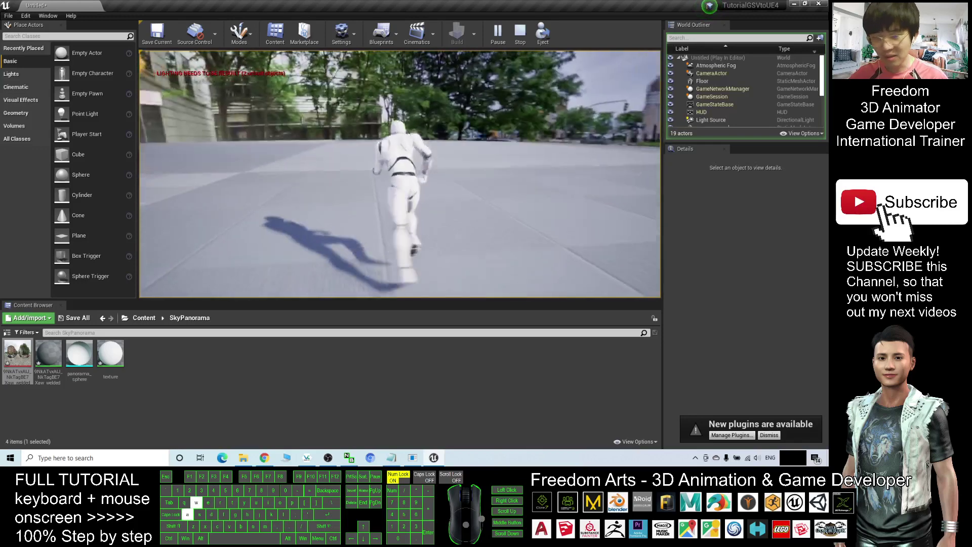
key("w")
key("a")
key("w")
key("space")
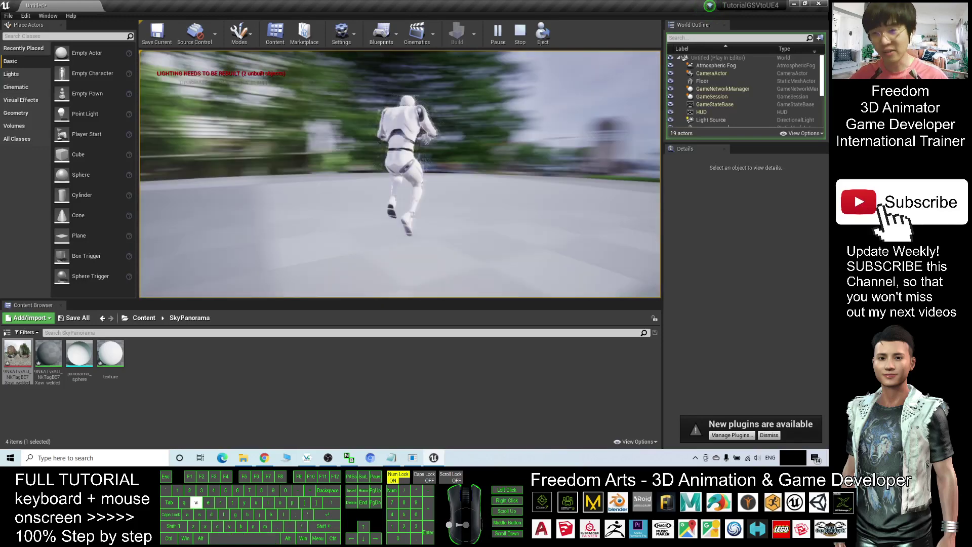
key("w")
key("d")
key("space")
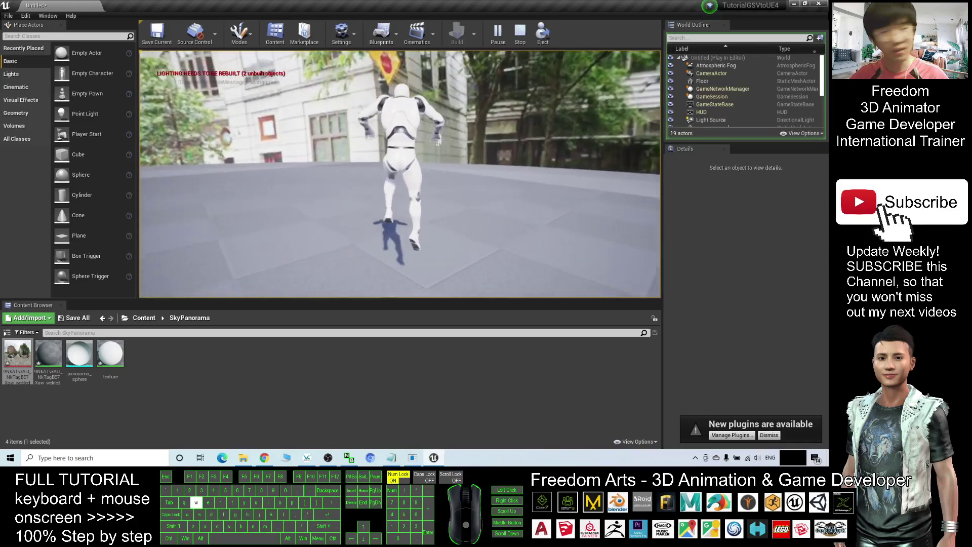
key("d")
key("space")
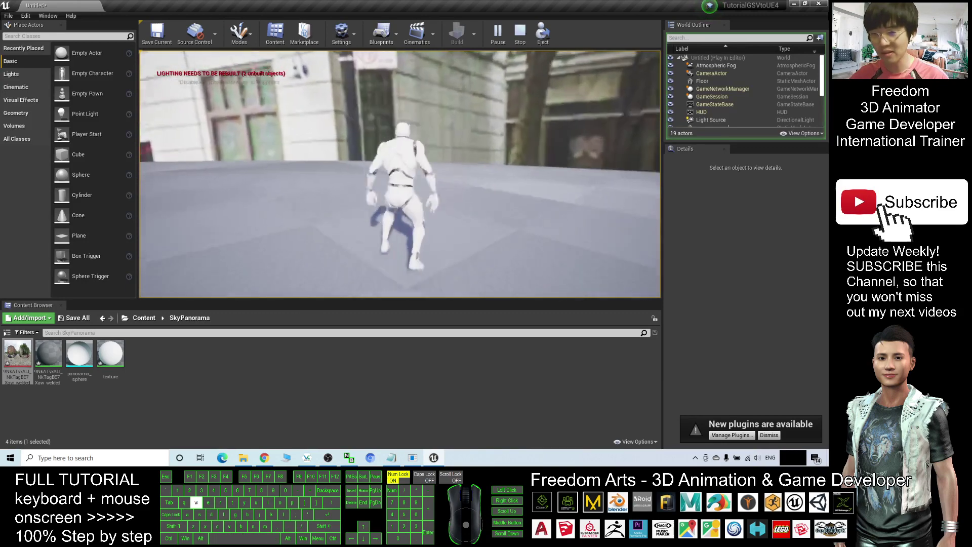
key("d")
key("space")
key("a")
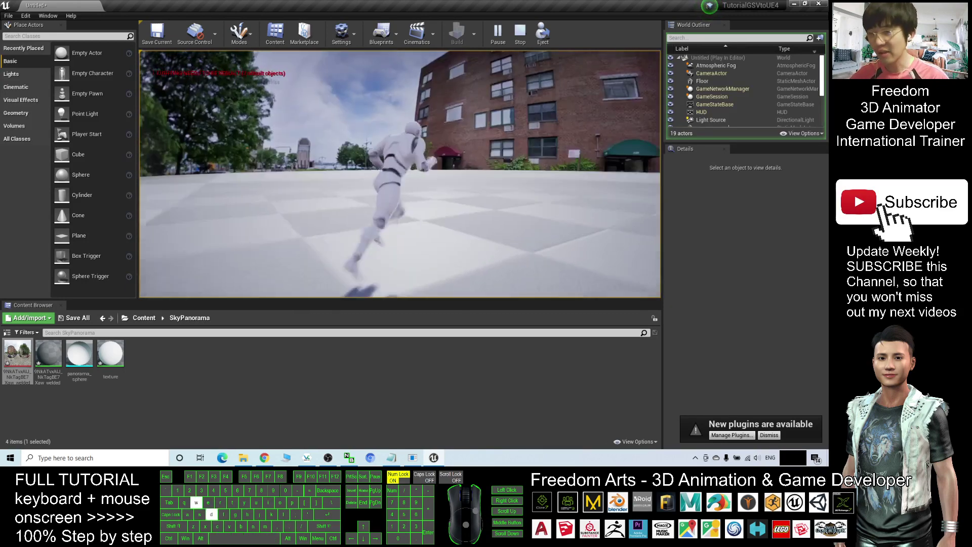
key("w")
key("a")
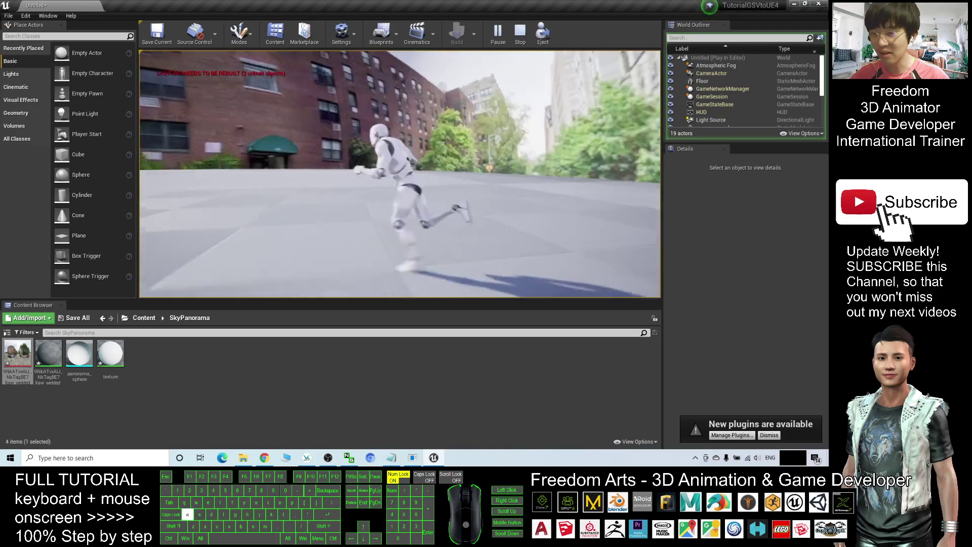
key("s")
key("a")
key("w")
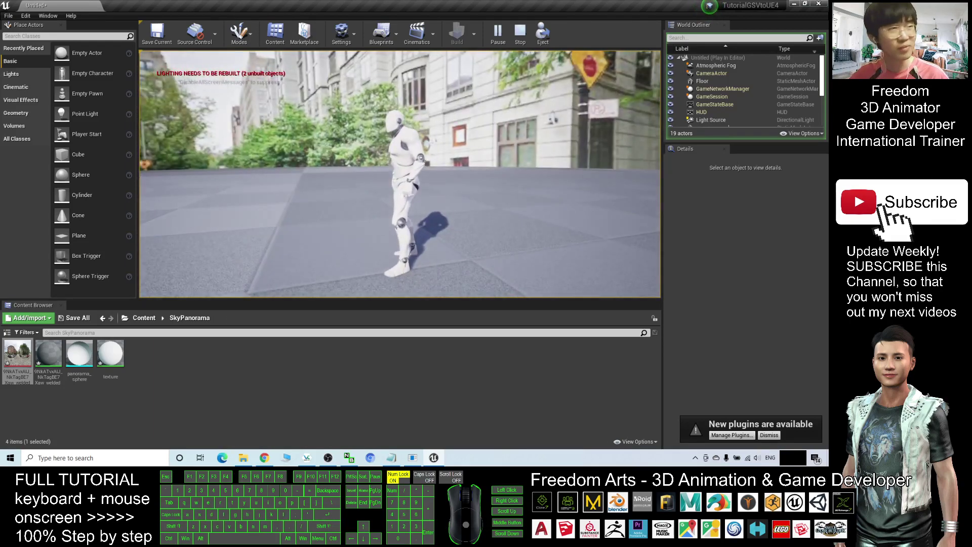
- Stop playing and scale the panorama sphere uniformly up to 27.5
key("Escape")
scroll(471, 188, "down", 4)
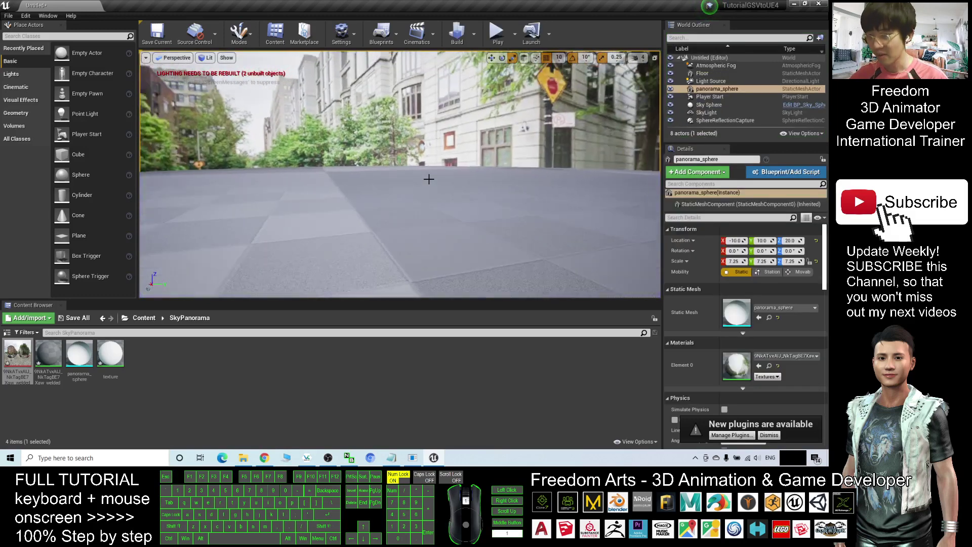
left_click_drag(428, 188, 428, 203, "alt")
scroll(503, 153, "down", 3)
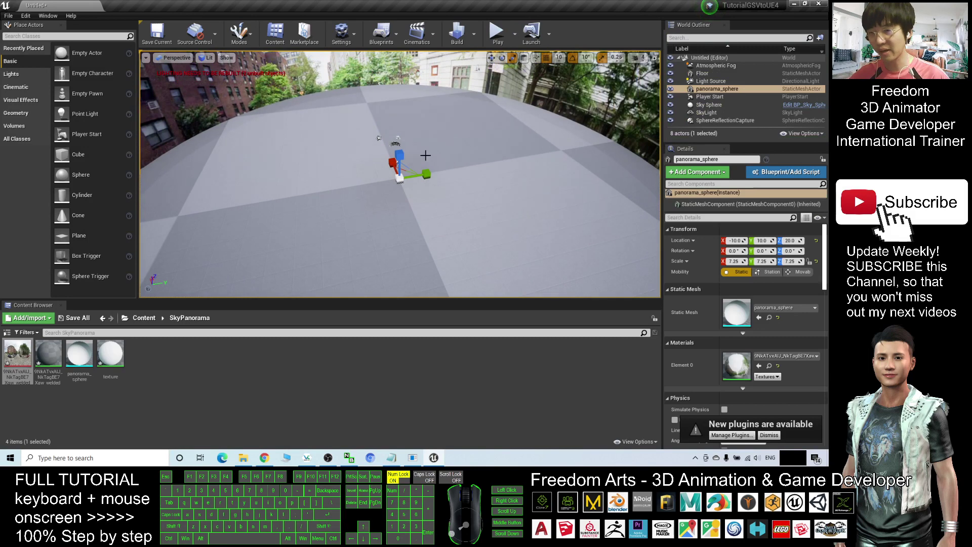
left_click_drag(400, 176, 420, 144)
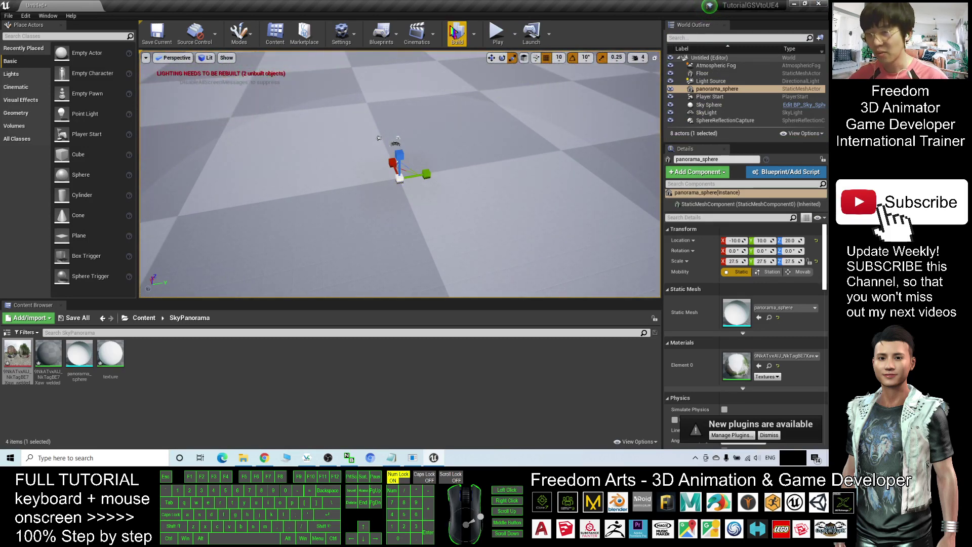
- Test-play with the enlarged sphere, running the character up the street, then stop
left_click(495, 36)
key("w")
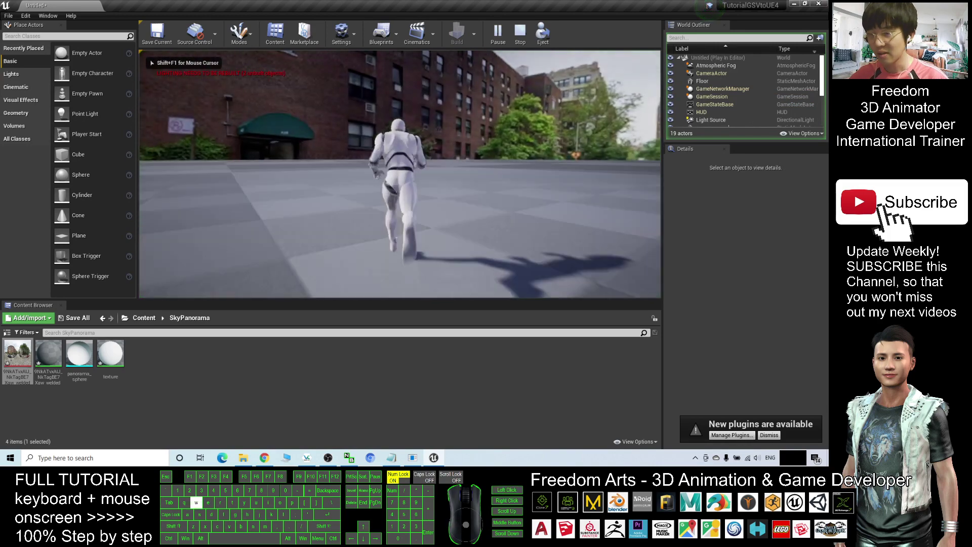
key("a")
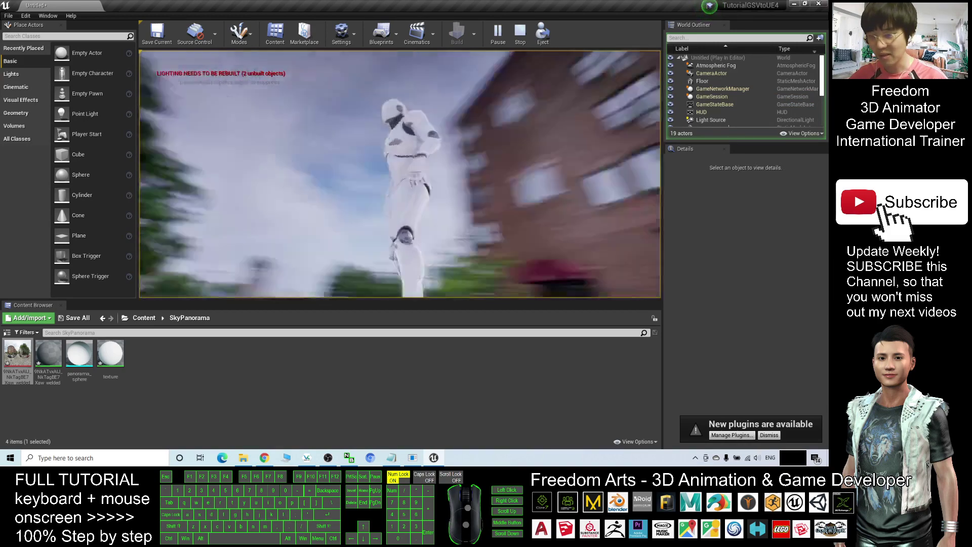
key("w")
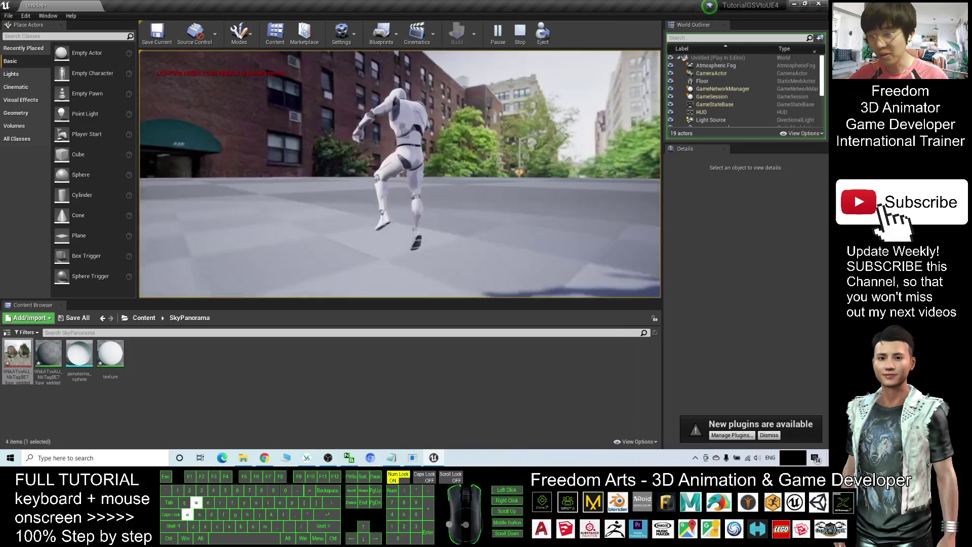
key("Escape")
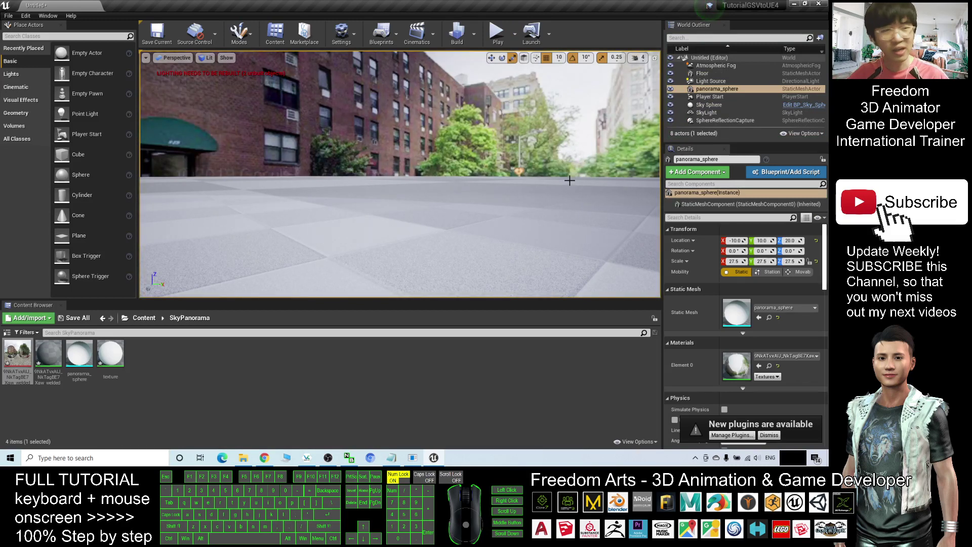
left_click_drag(570, 180, 538, 197)
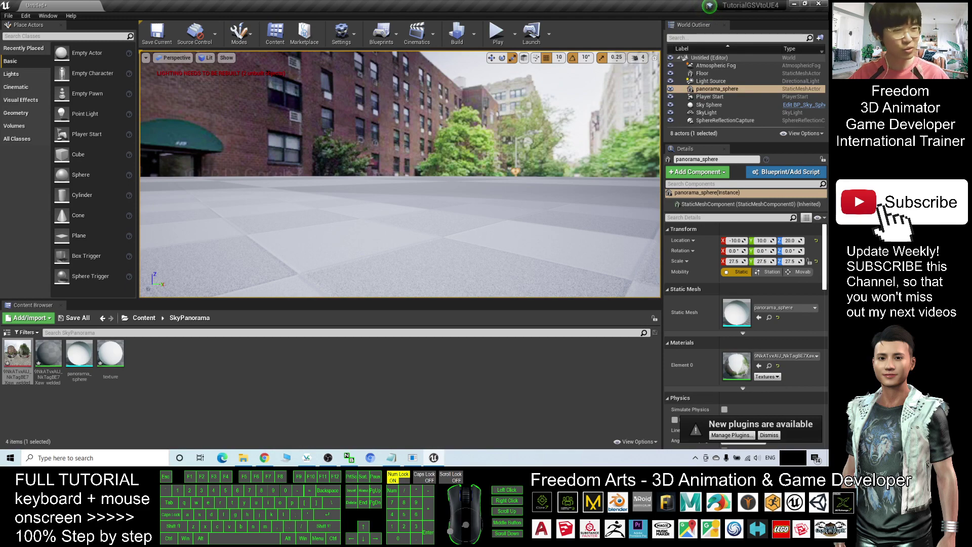
left_click(496, 35)
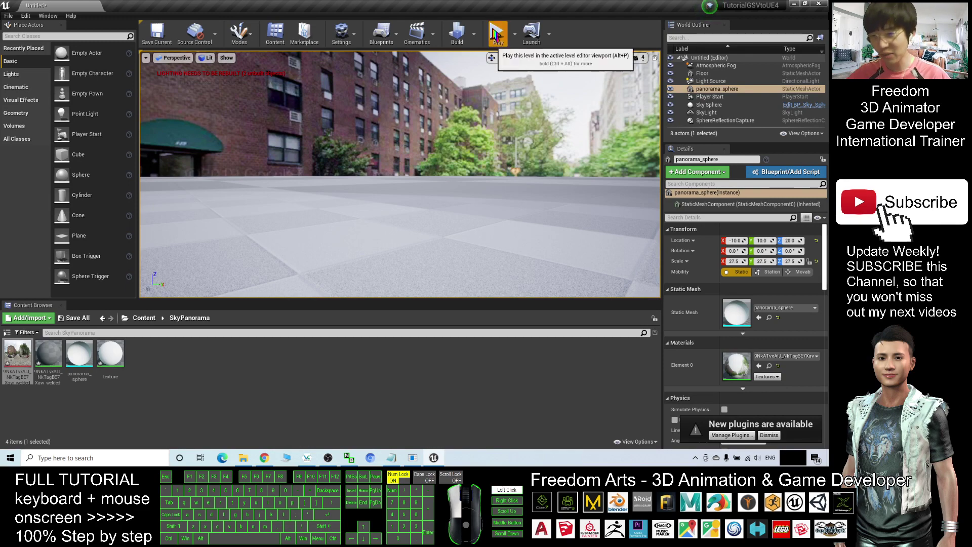
key("w")
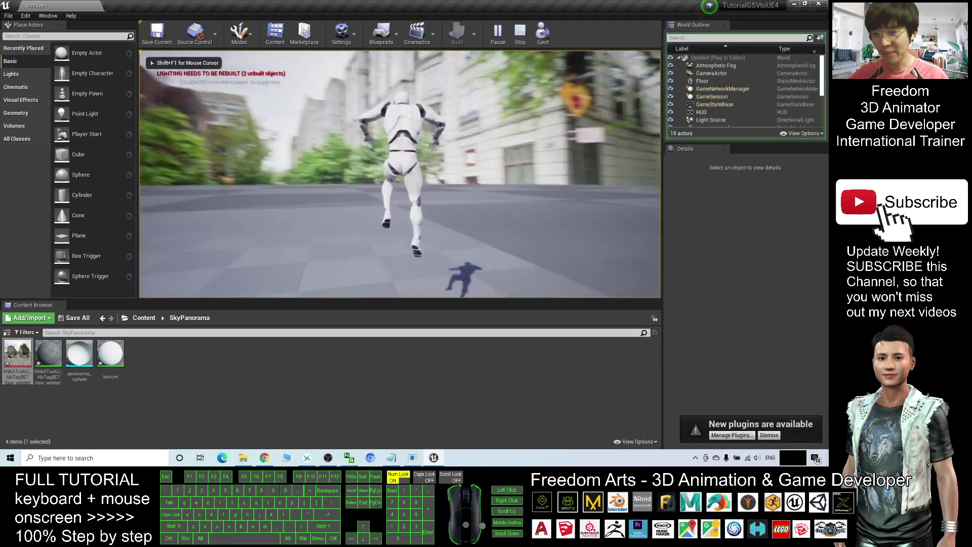
key("a")
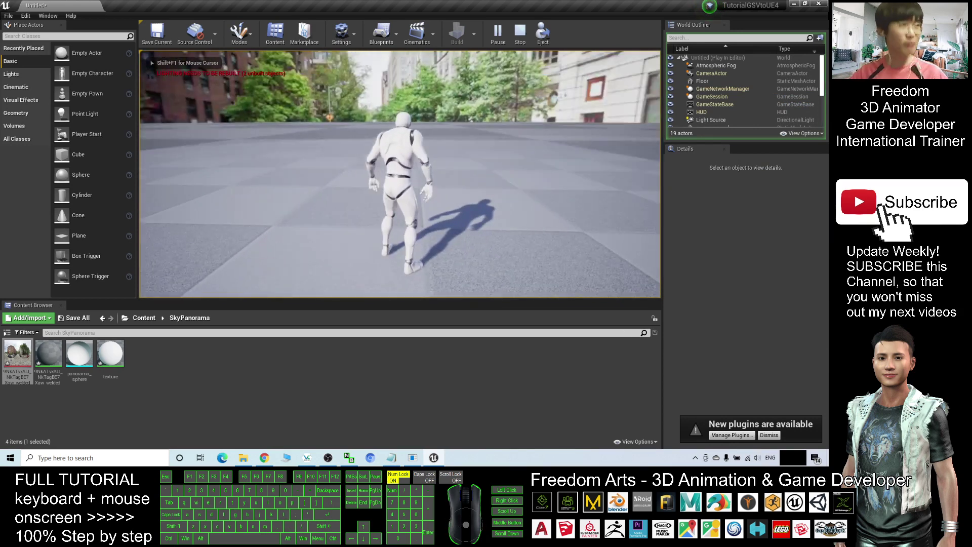
key("w")
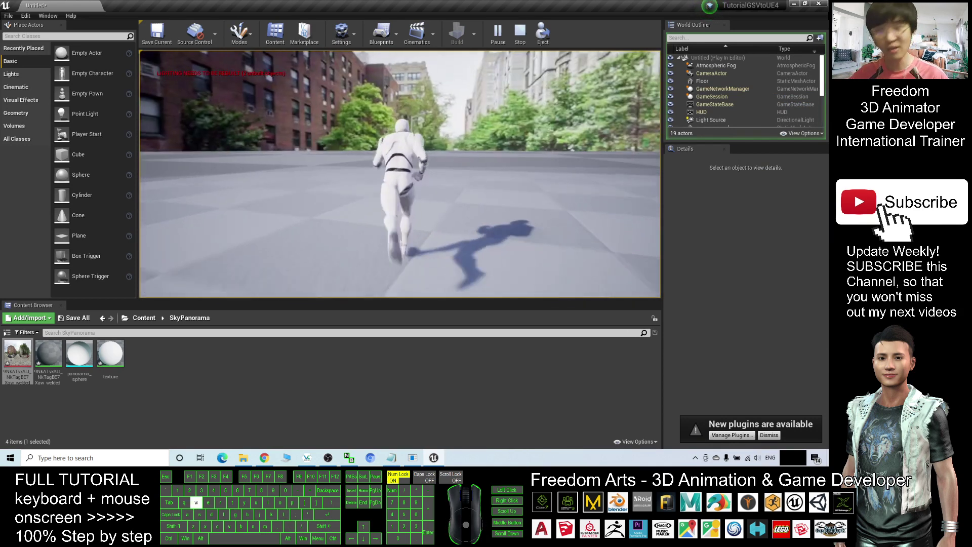
key("space")
key("a")
key("a")
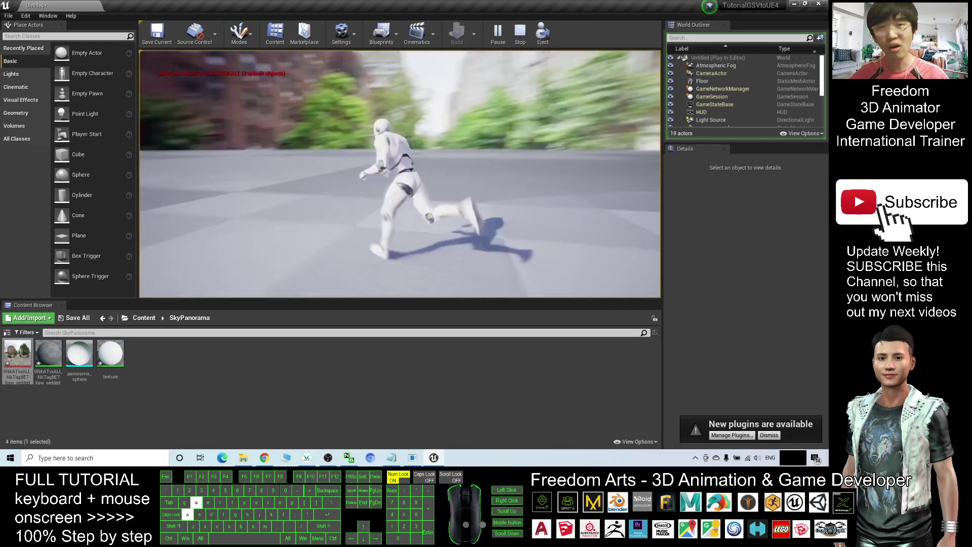
key("w")
key("a")
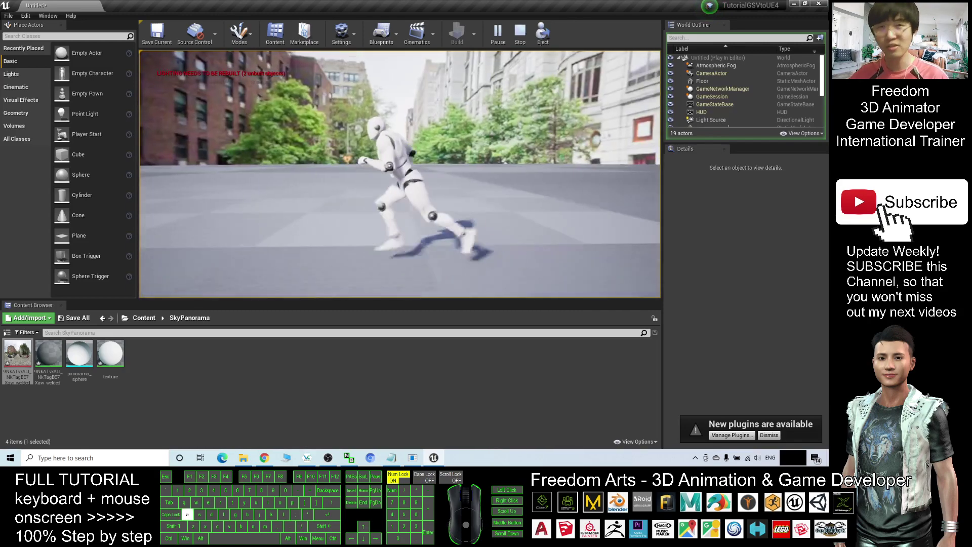
key("d")
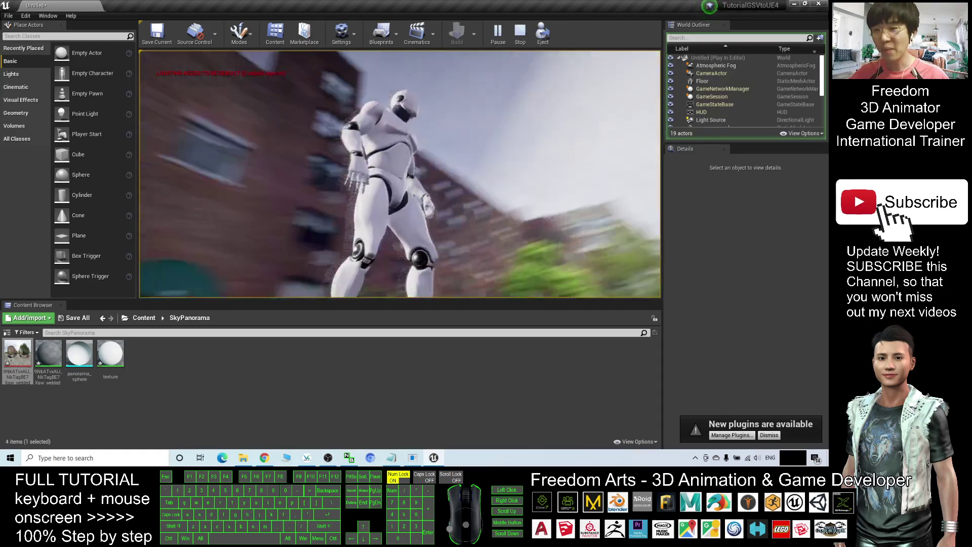
key("w")
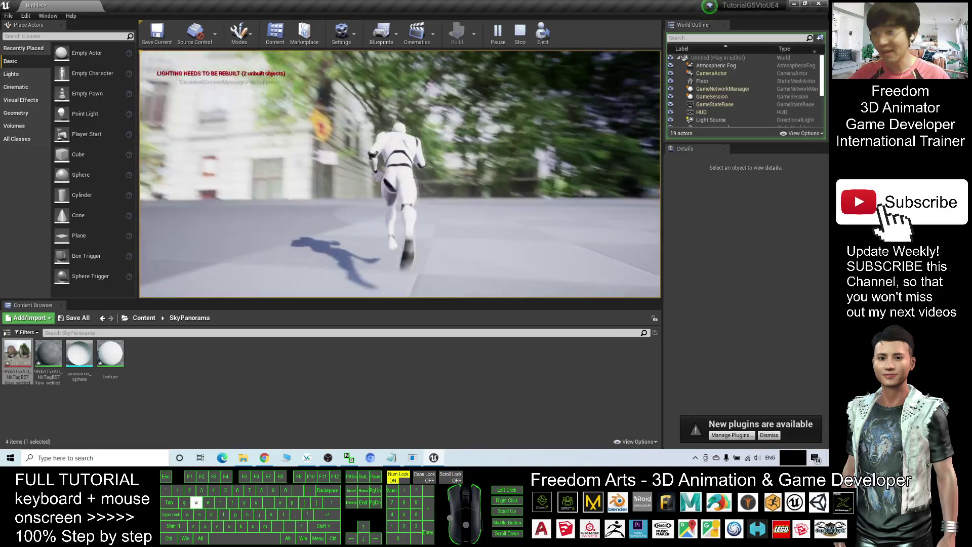
key("d")
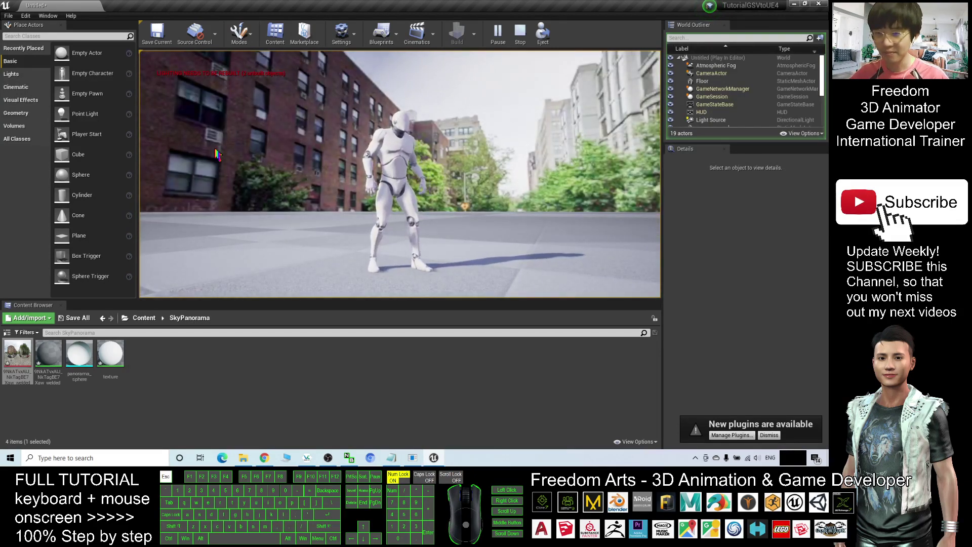
key("Escape")
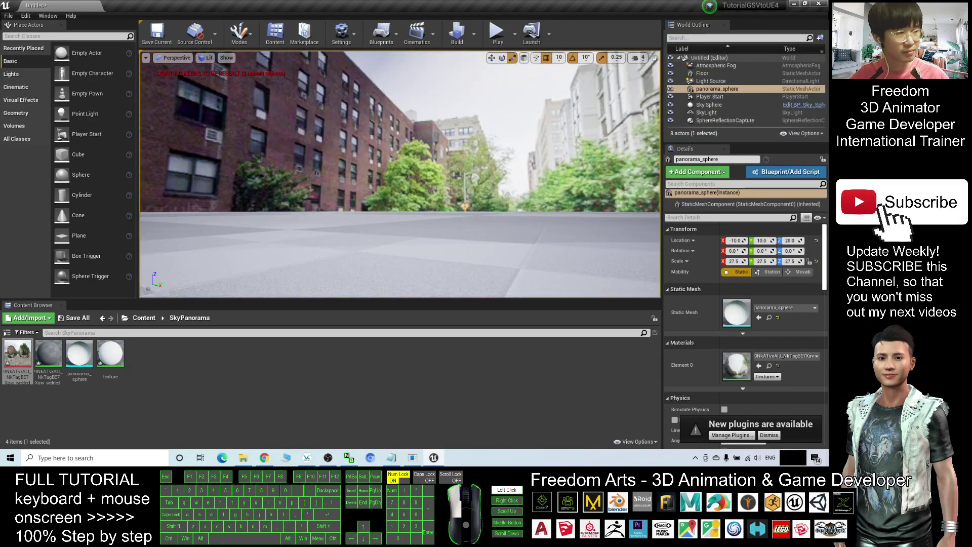